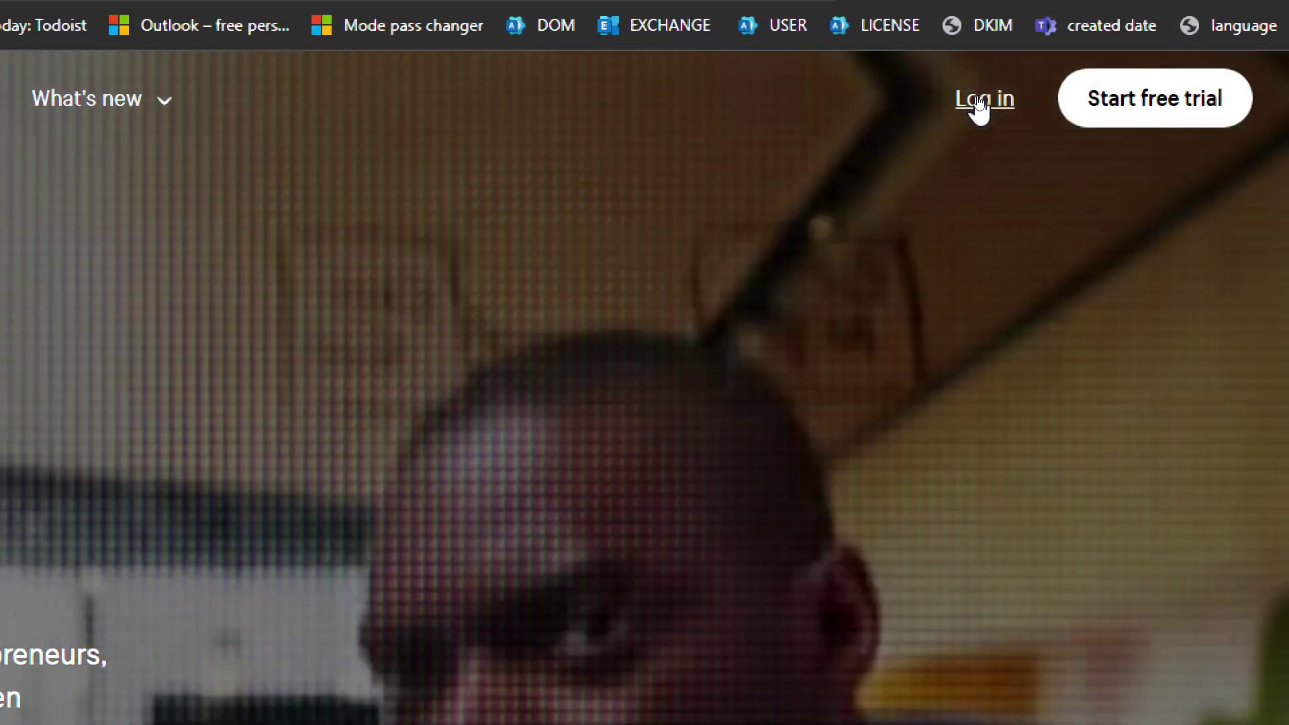
# Start the Shopify login, dismiss the Hola upgrade offer, and turn the Hola VPN off
pyautogui.click(979, 101)
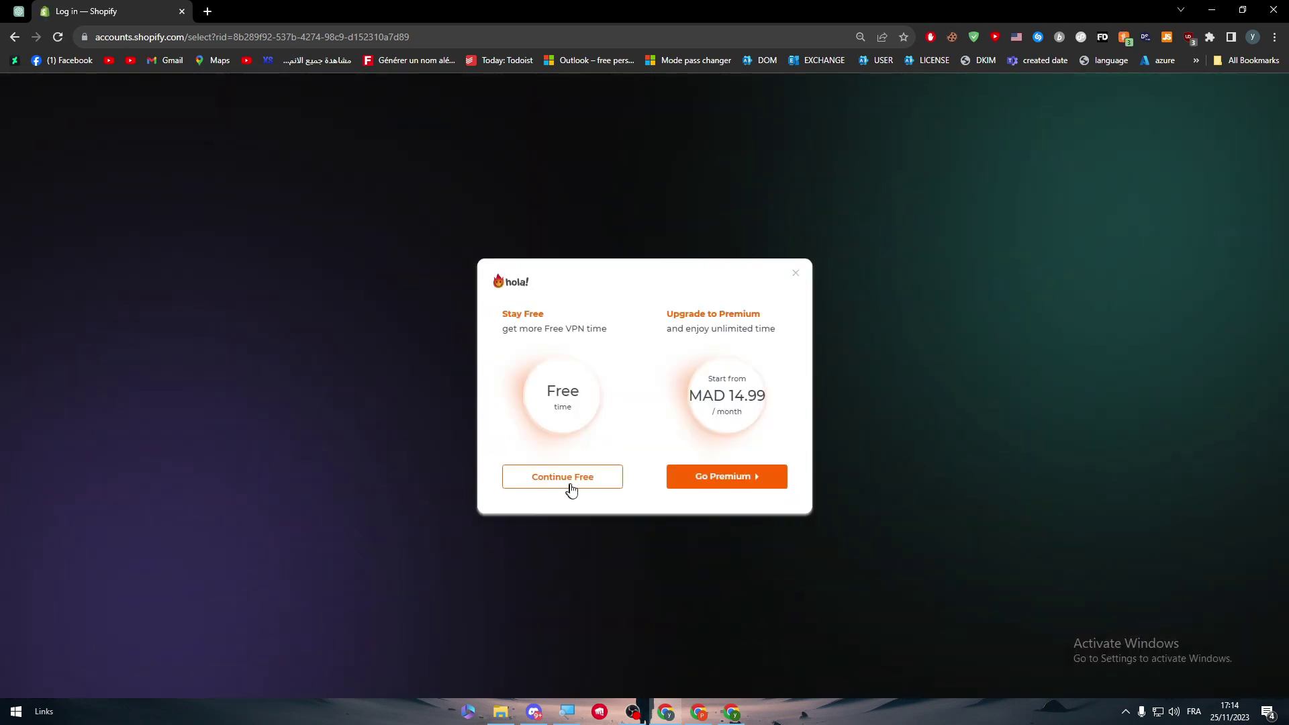
pyautogui.click(1016, 37)
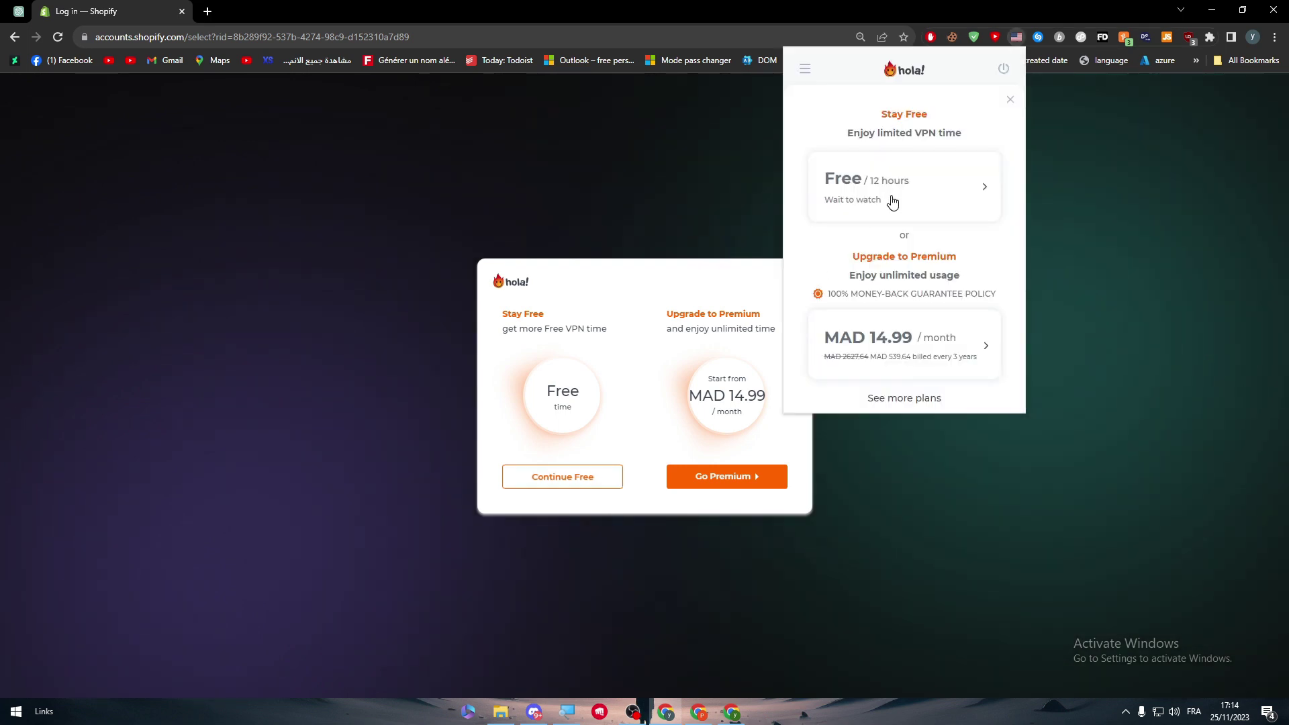
pyautogui.click(1010, 99)
pyautogui.click(868, 237)
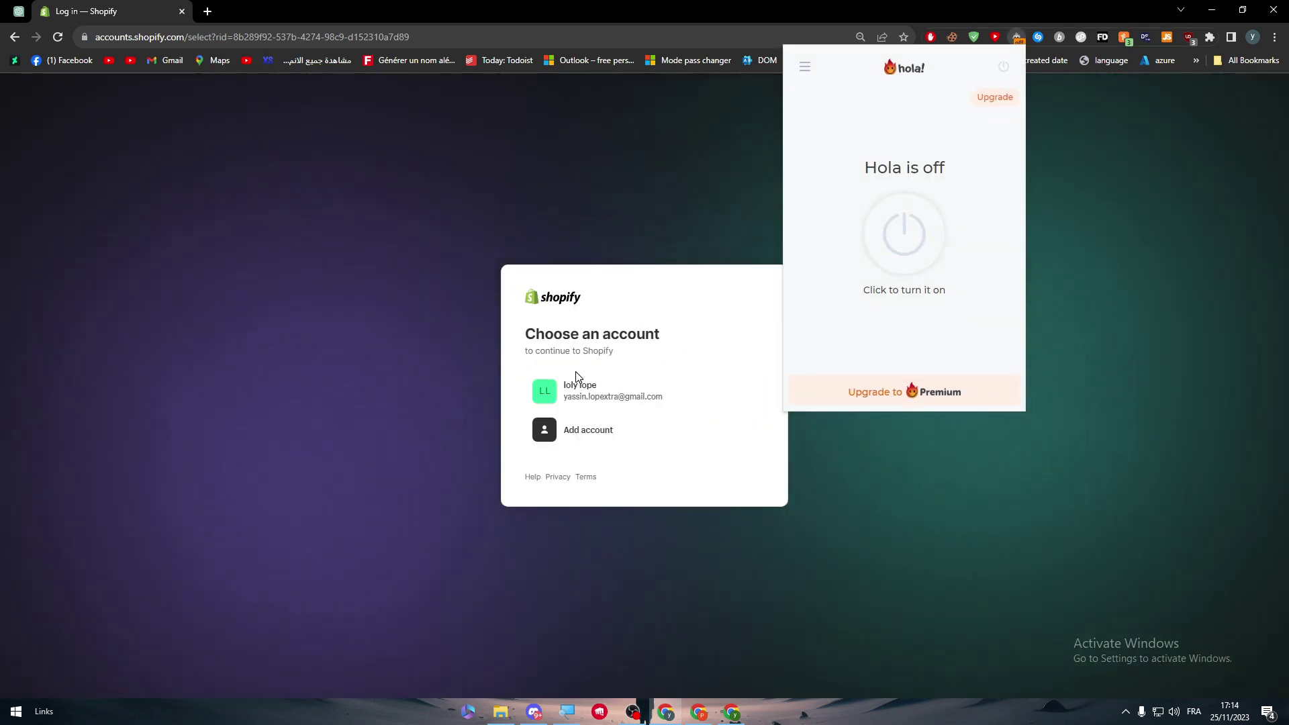
# Back on login, sign in with the store account and defer the security settings review
pyautogui.click(576, 388)
pyautogui.click(590, 401)
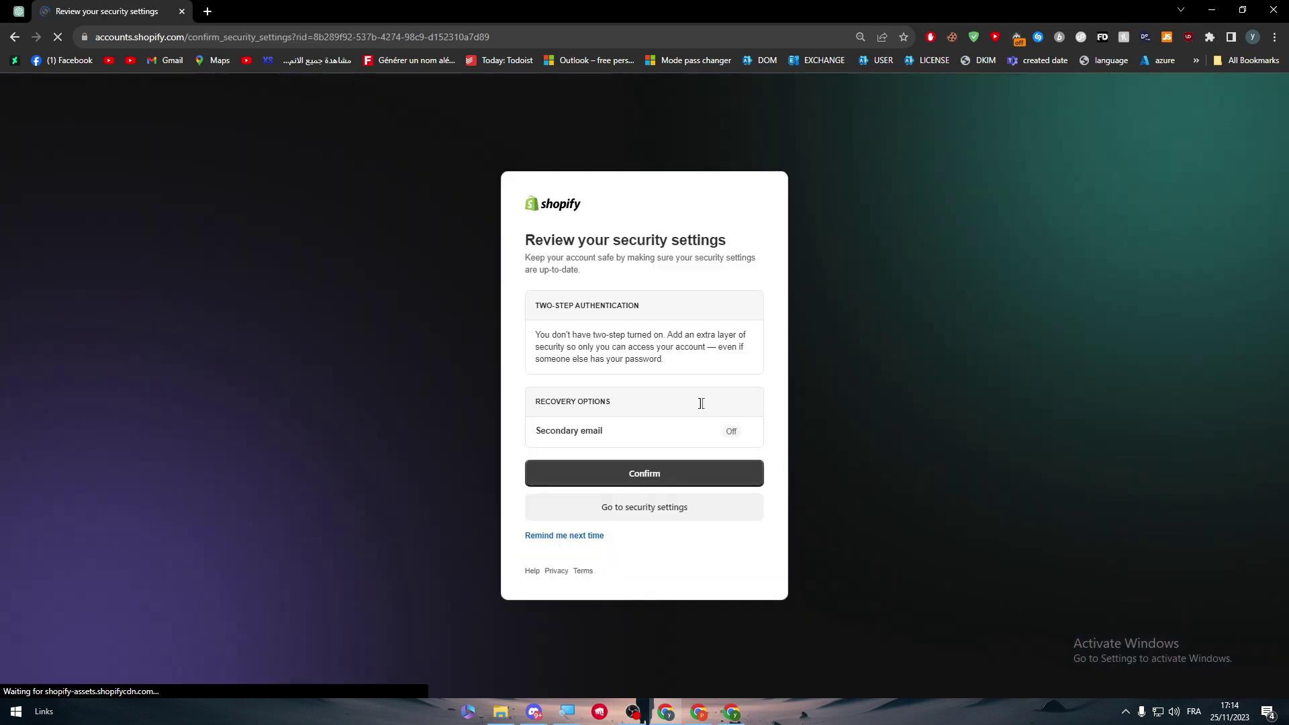
pyautogui.click(564, 535)
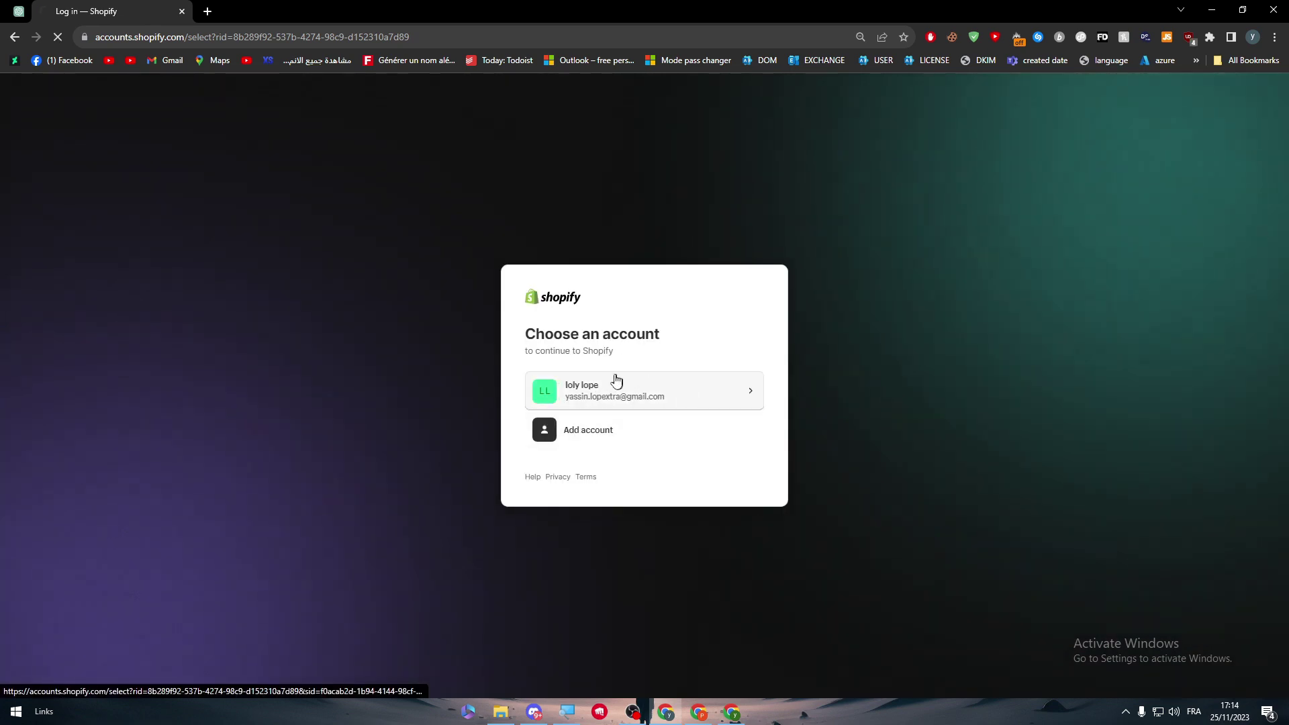
# Sign in with the store account, keep Morocco as the business location, and reach admin Home
pyautogui.click(658, 403)
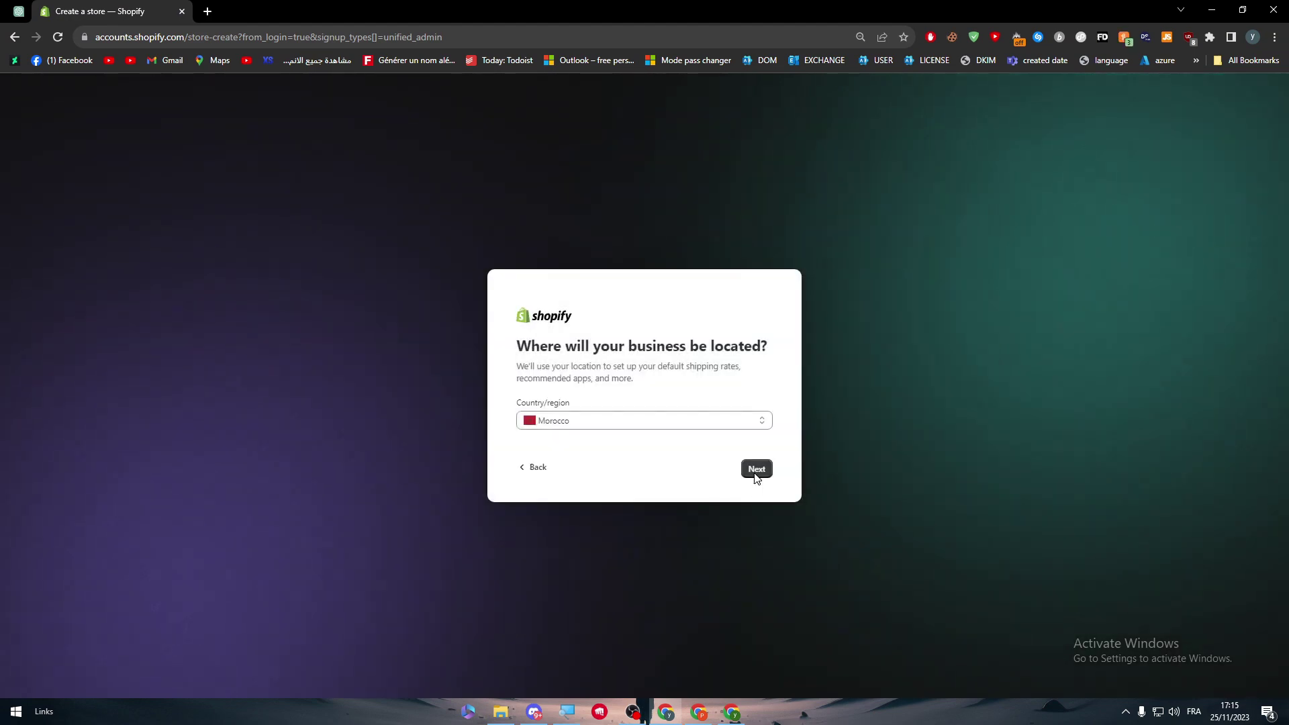
pyautogui.click(756, 470)
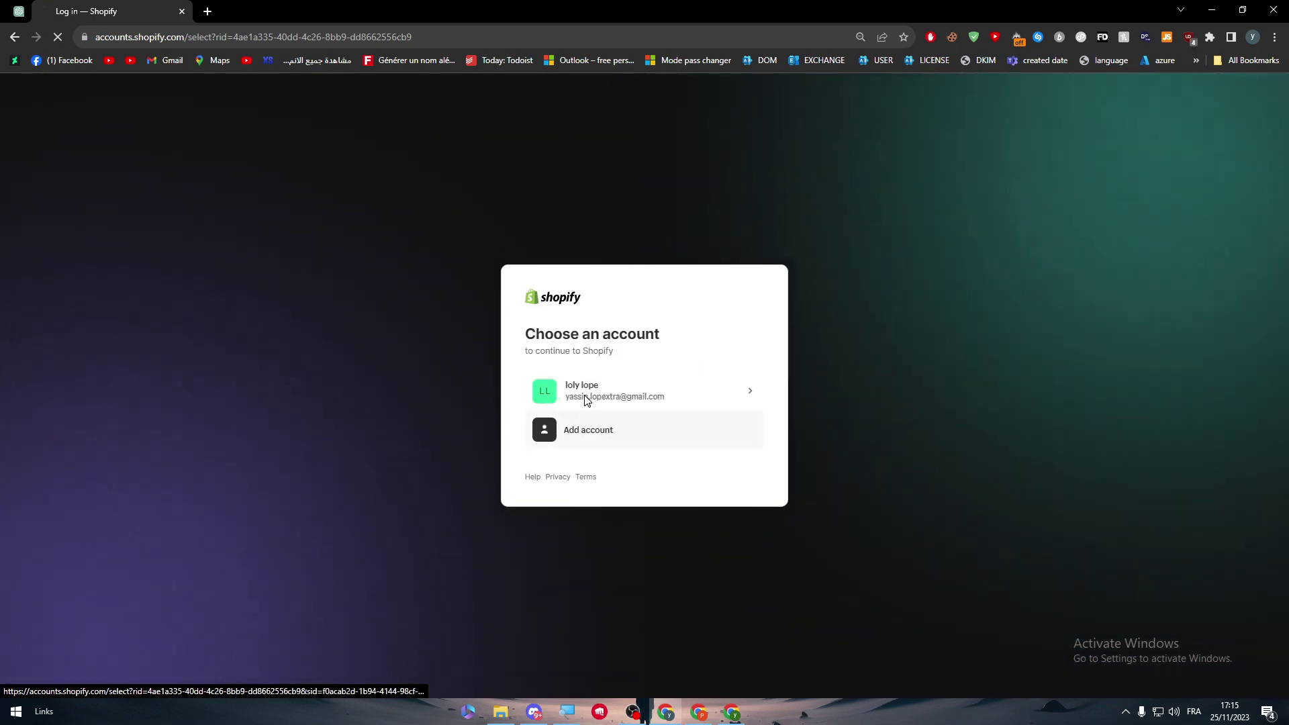
pyautogui.click(585, 397)
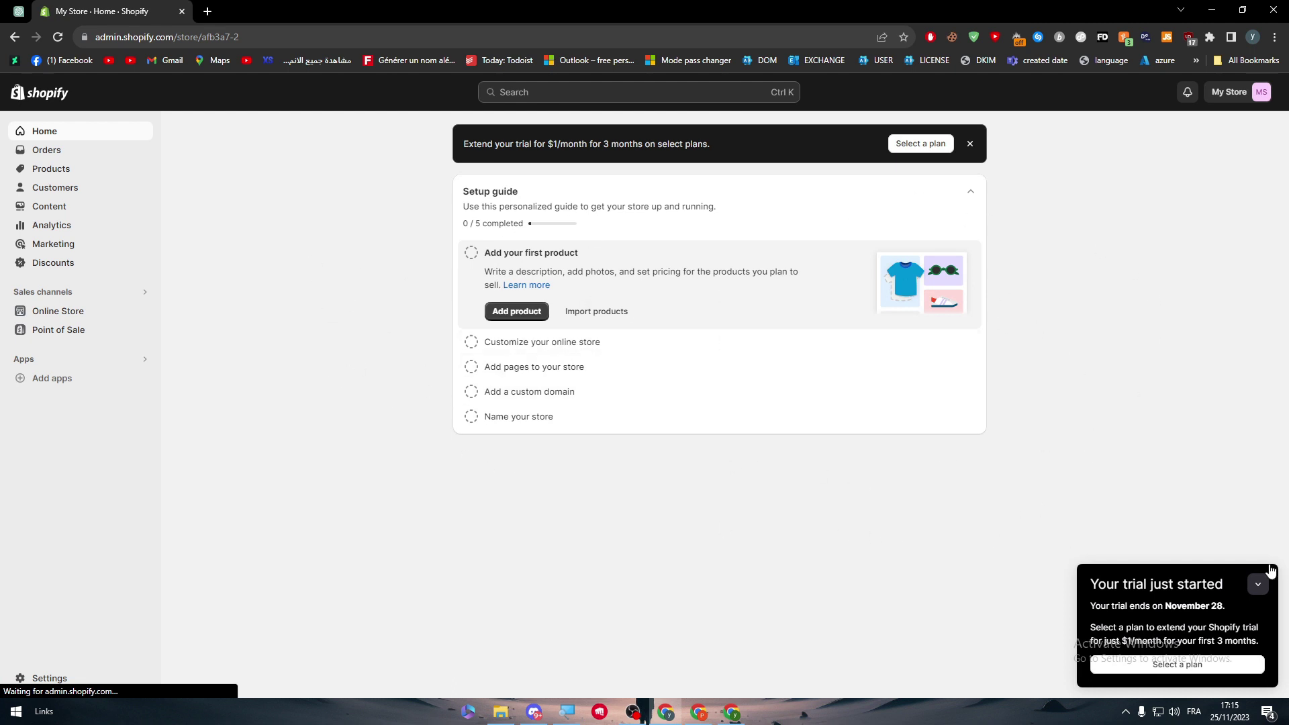
# Collapse the 'Your trial just started' notice and open the store Settings
pyautogui.click(1256, 582)
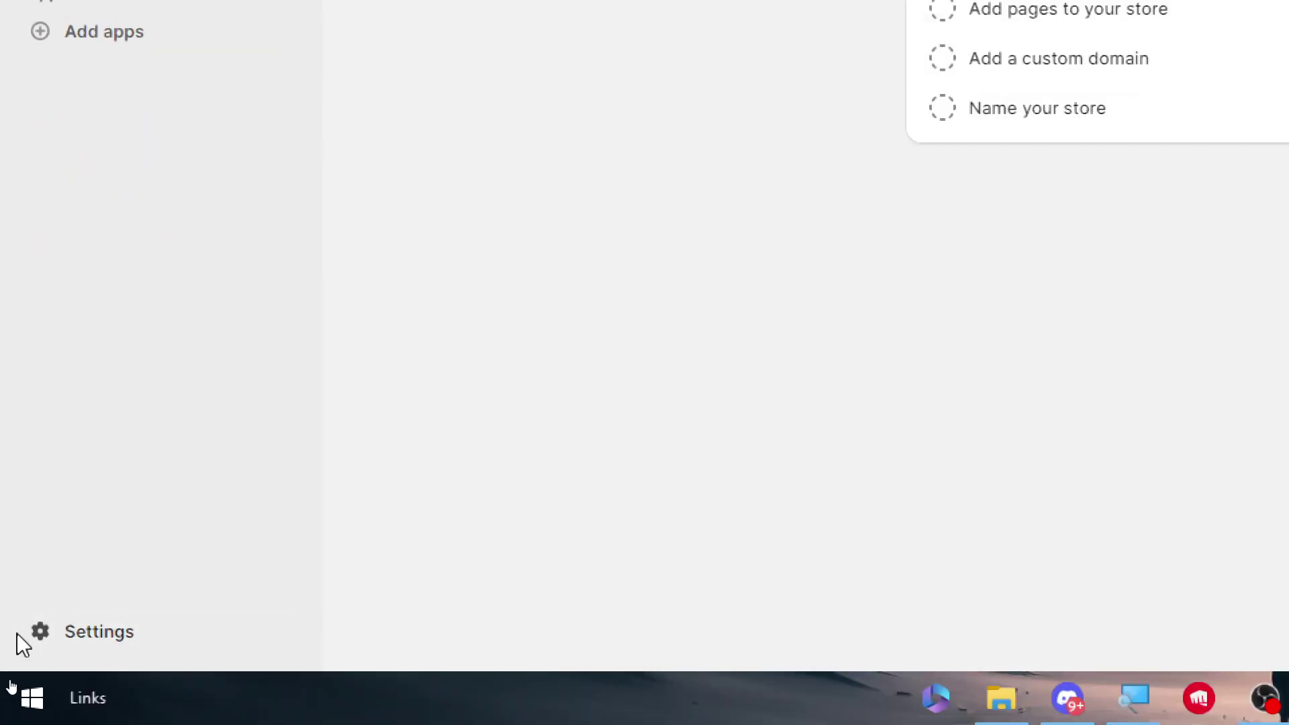
pyautogui.click(119, 643)
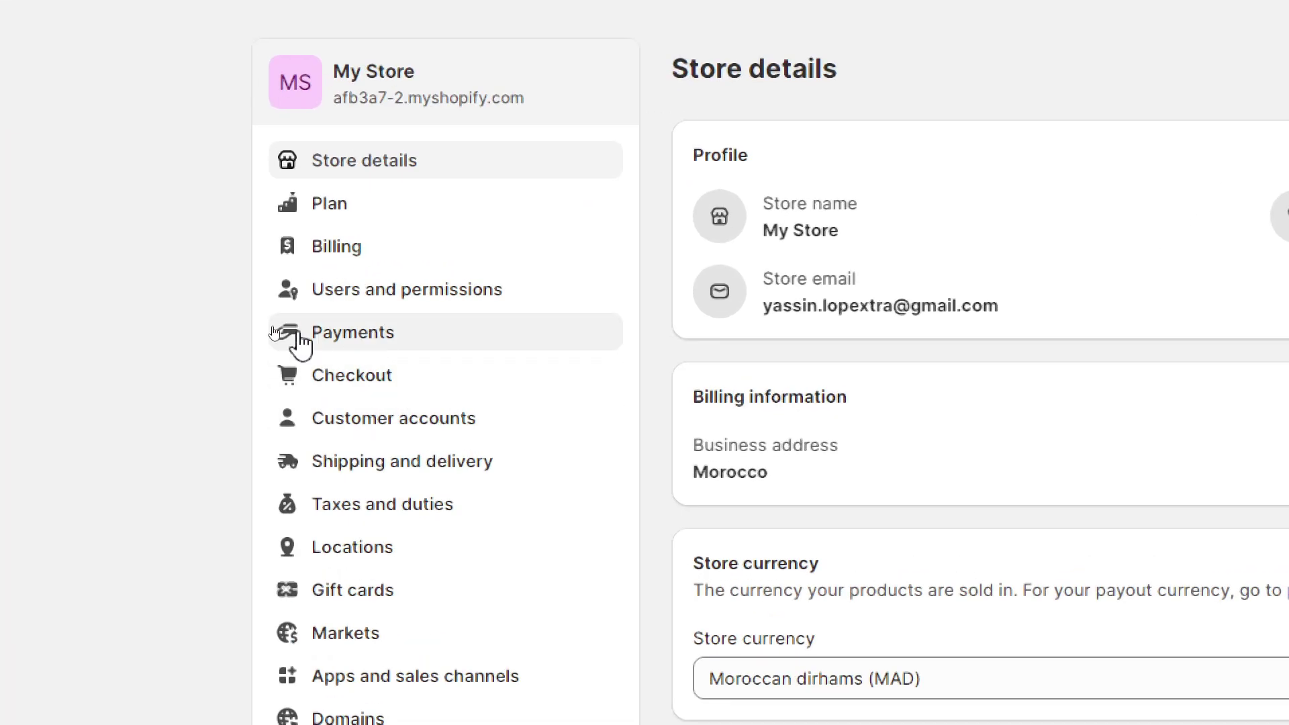
# Open the Checkout settings and scroll through the page to review them
pyautogui.click(397, 393)
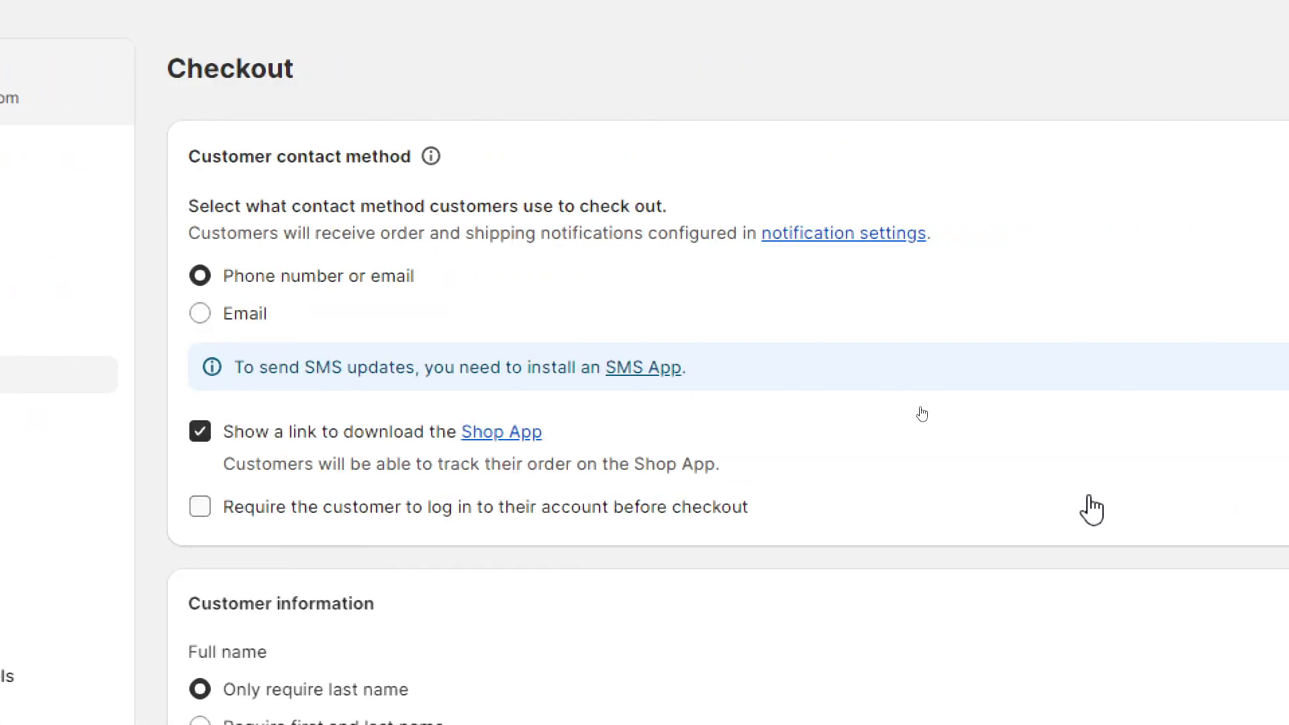
pyautogui.scroll(-15, 900, 405)
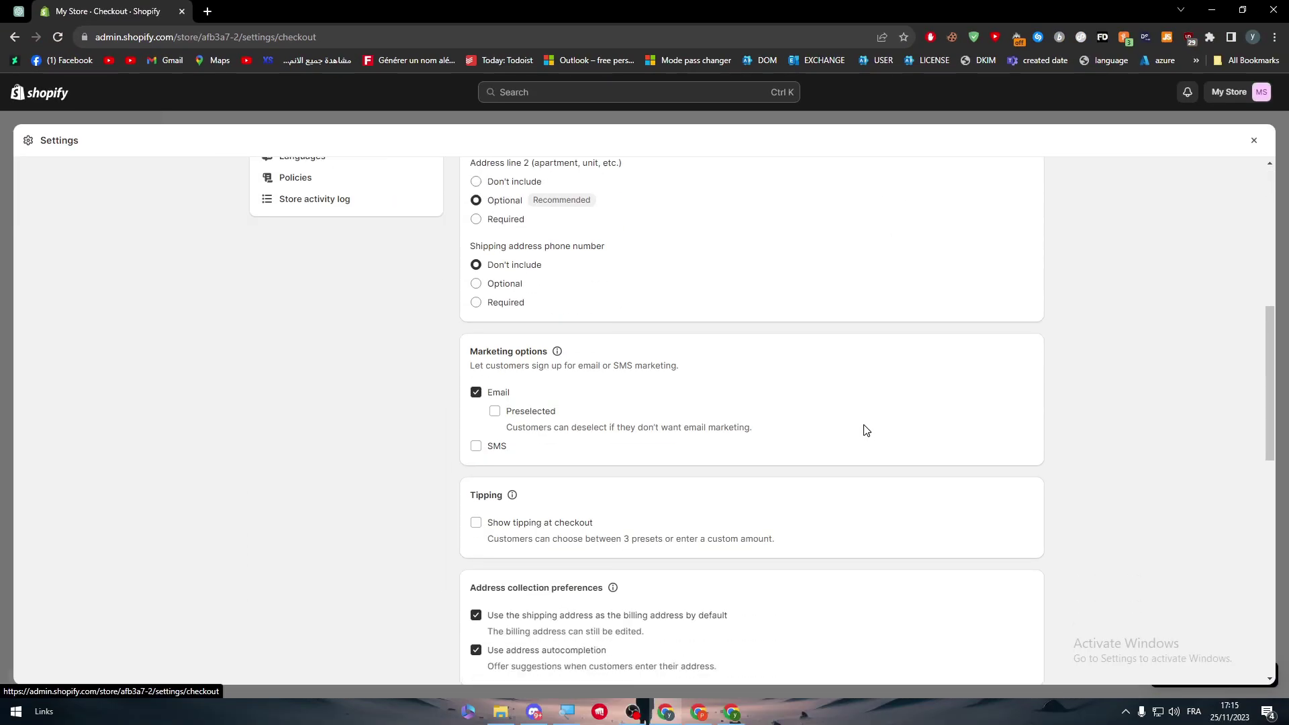
pyautogui.scroll(-4, 752, 403)
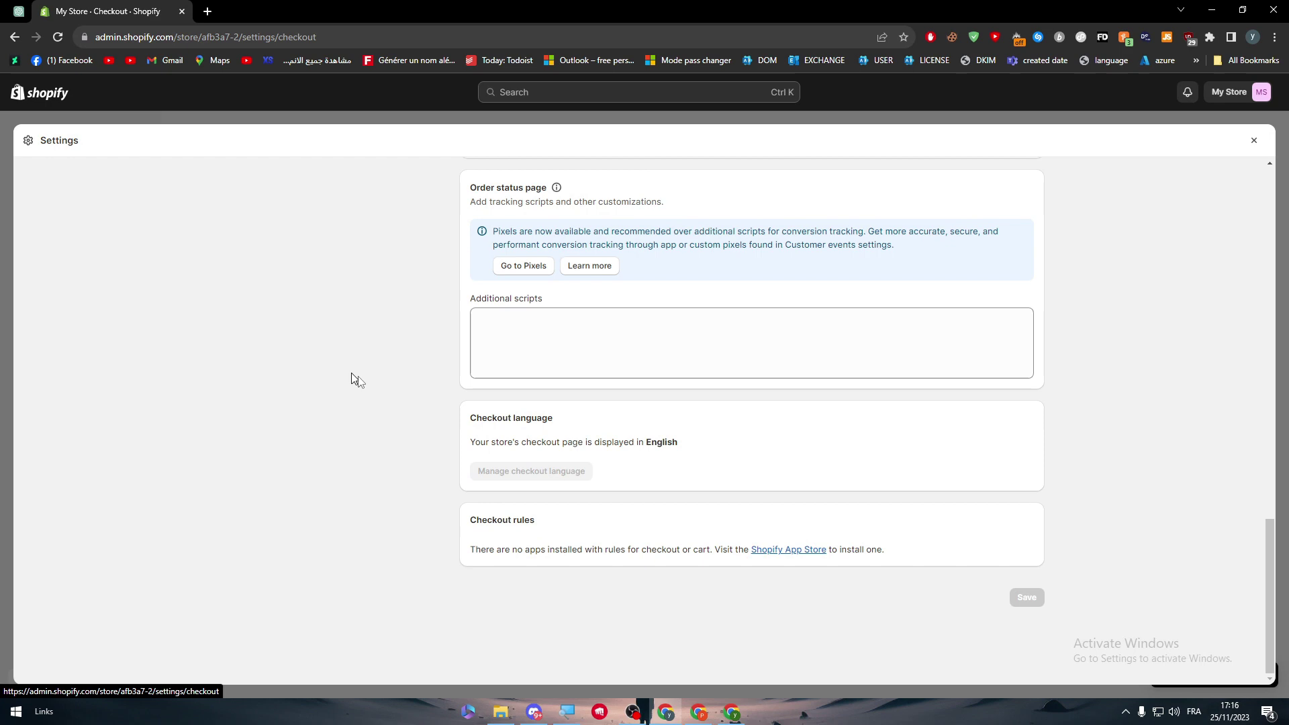
pyautogui.scroll(6, 755, 440)
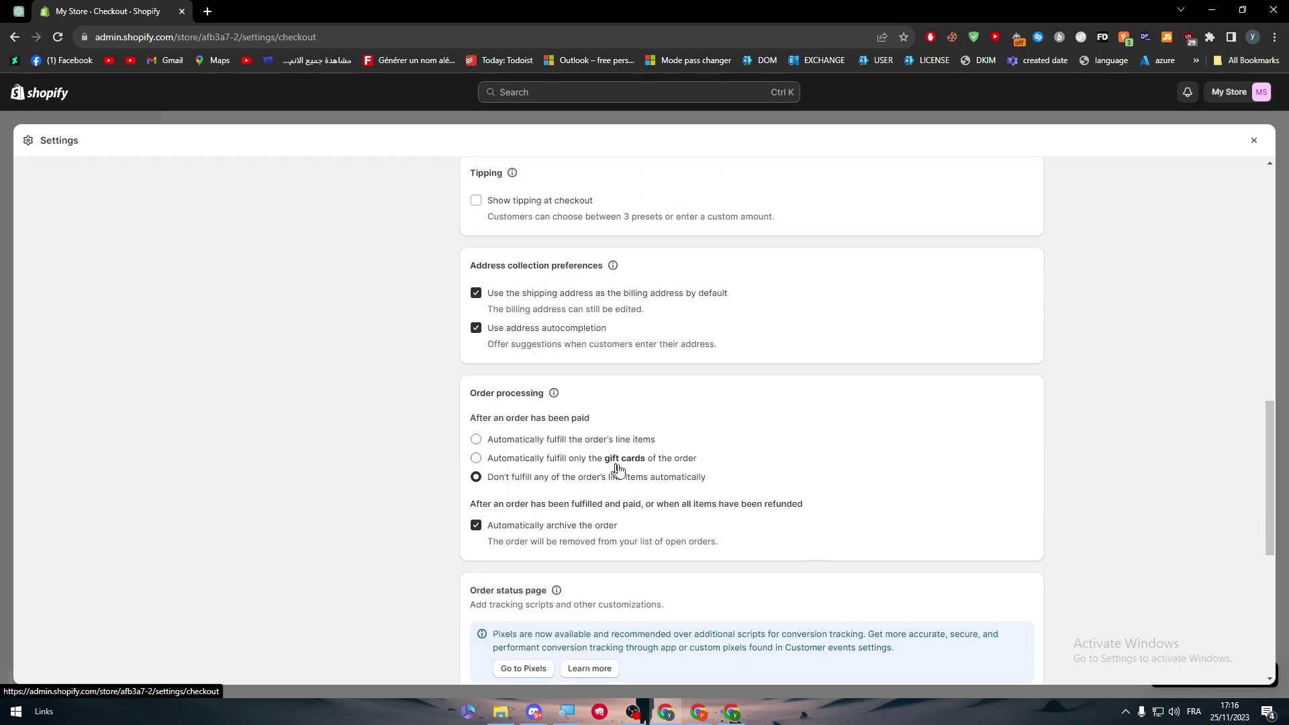
pyautogui.scroll(2, 1169, 521)
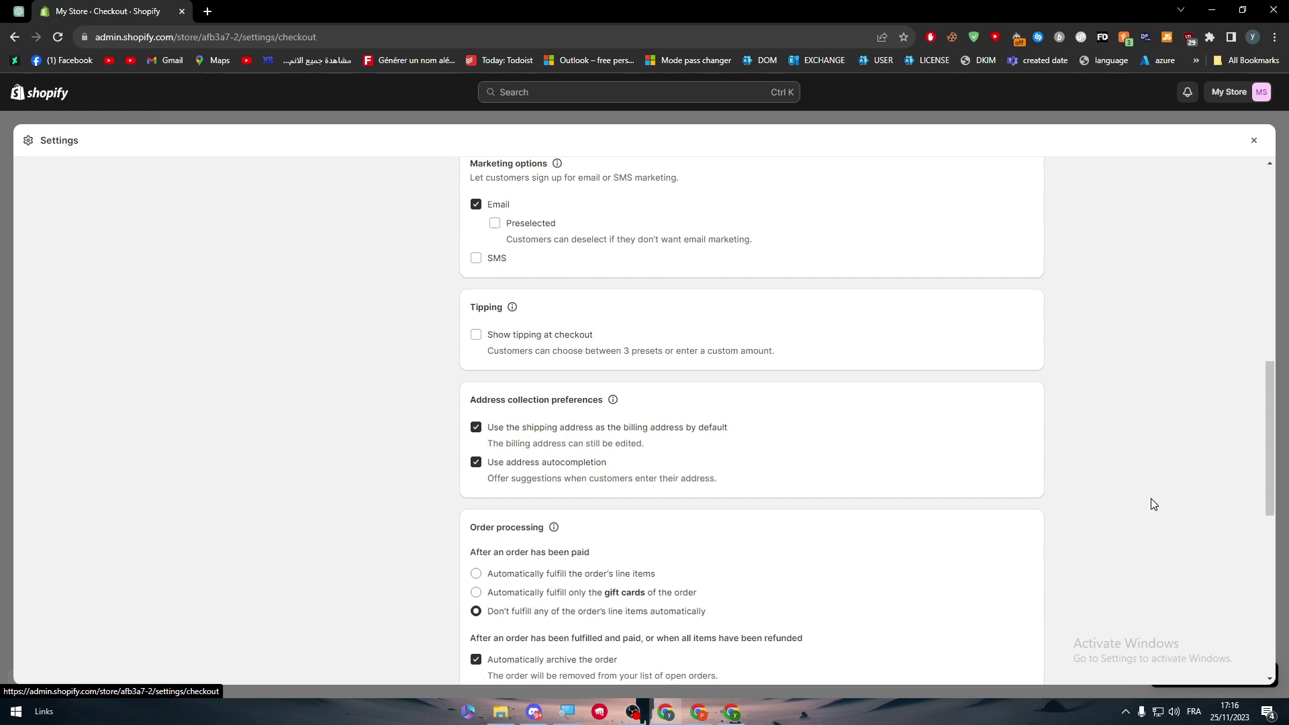
pyautogui.scroll(2, 1151, 502)
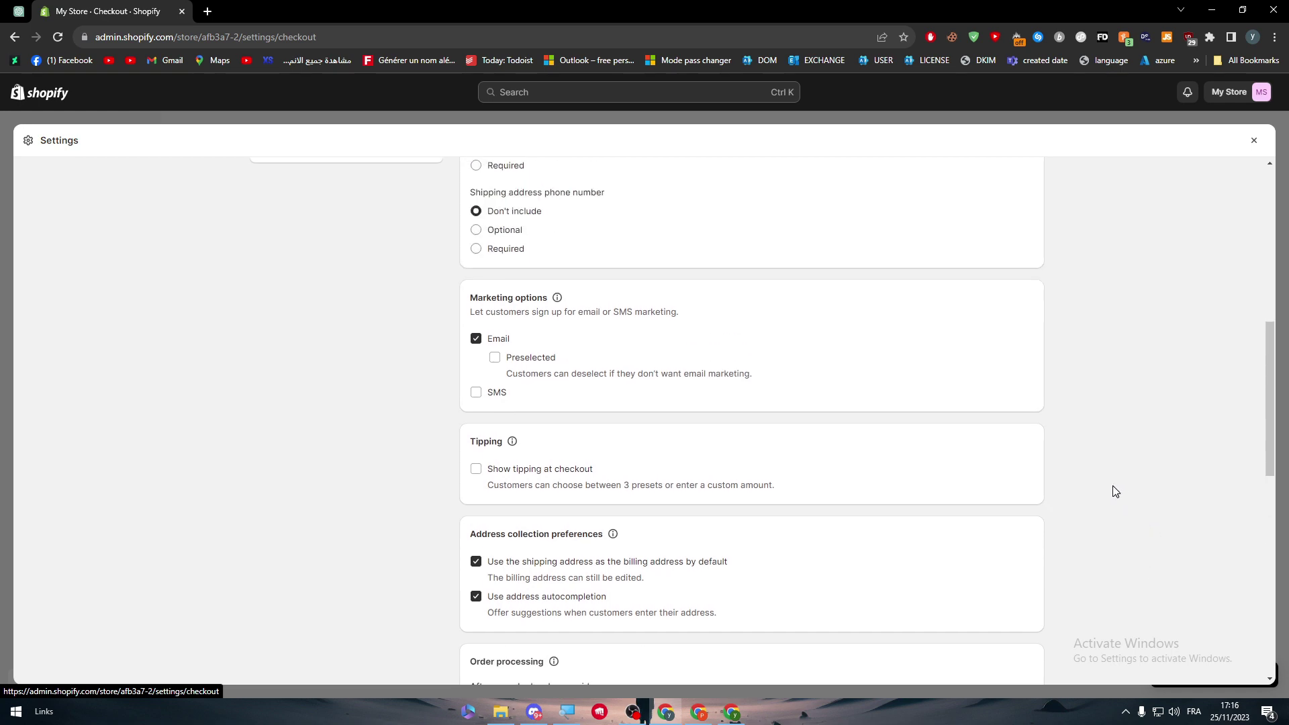
pyautogui.scroll(8, 1101, 479)
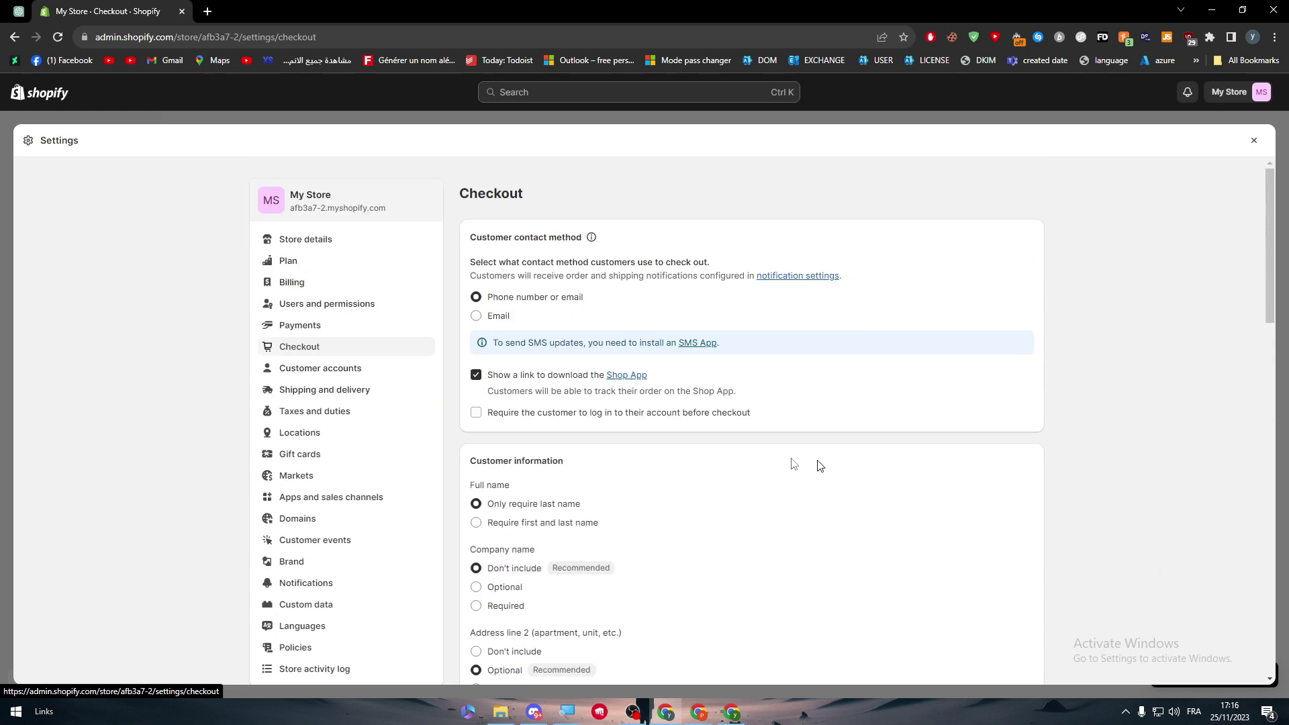
pyautogui.scroll(-3, 654, 540)
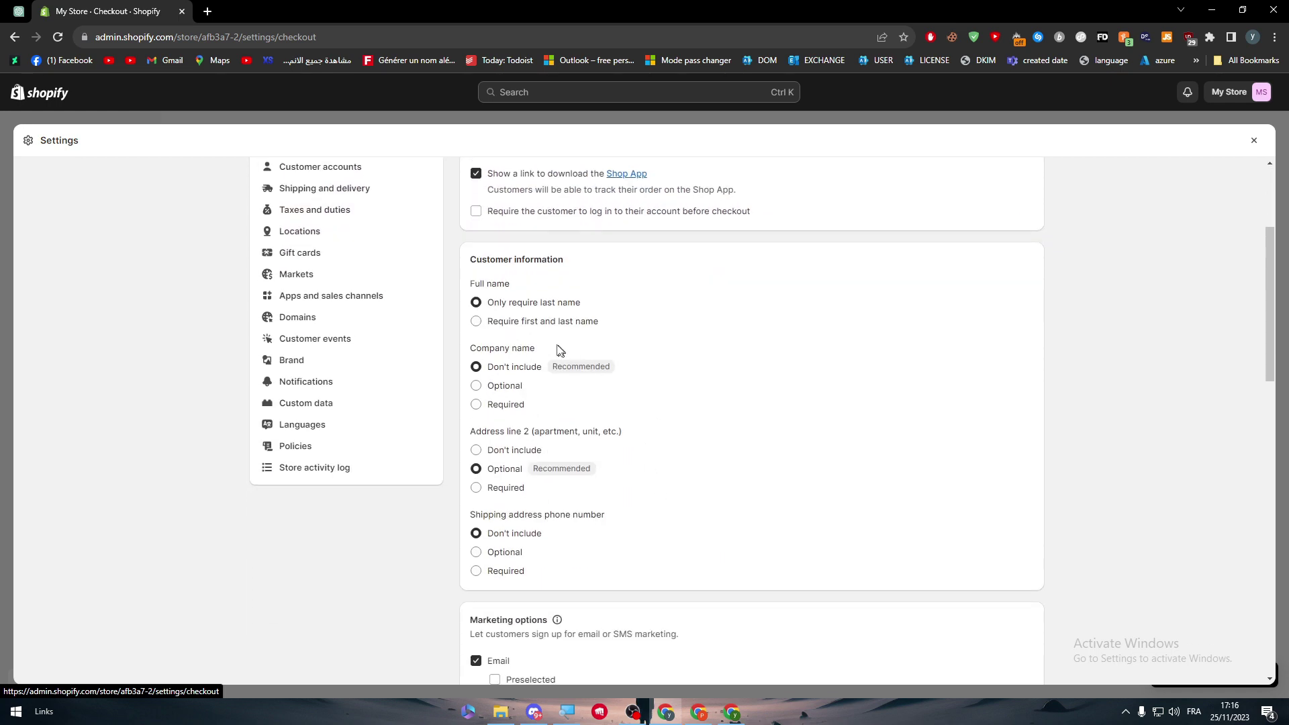
pyautogui.scroll(3, 522, 341)
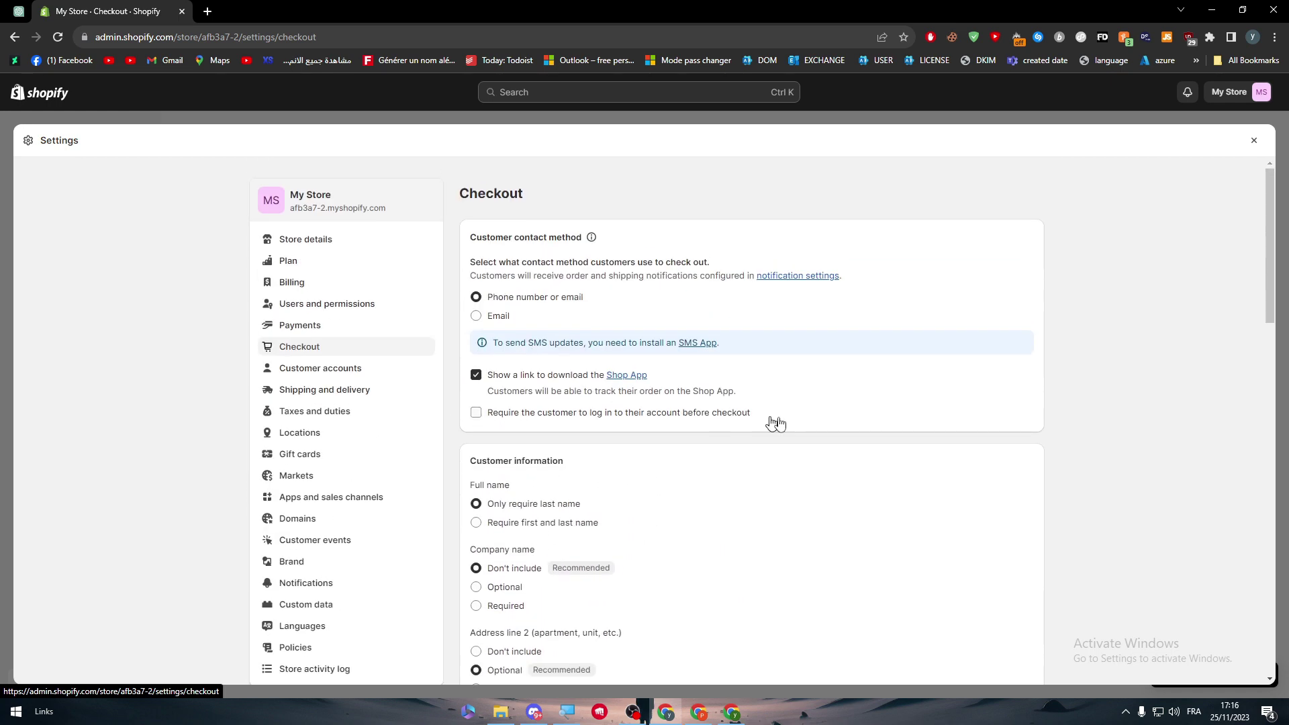
pyautogui.click(293, 332)
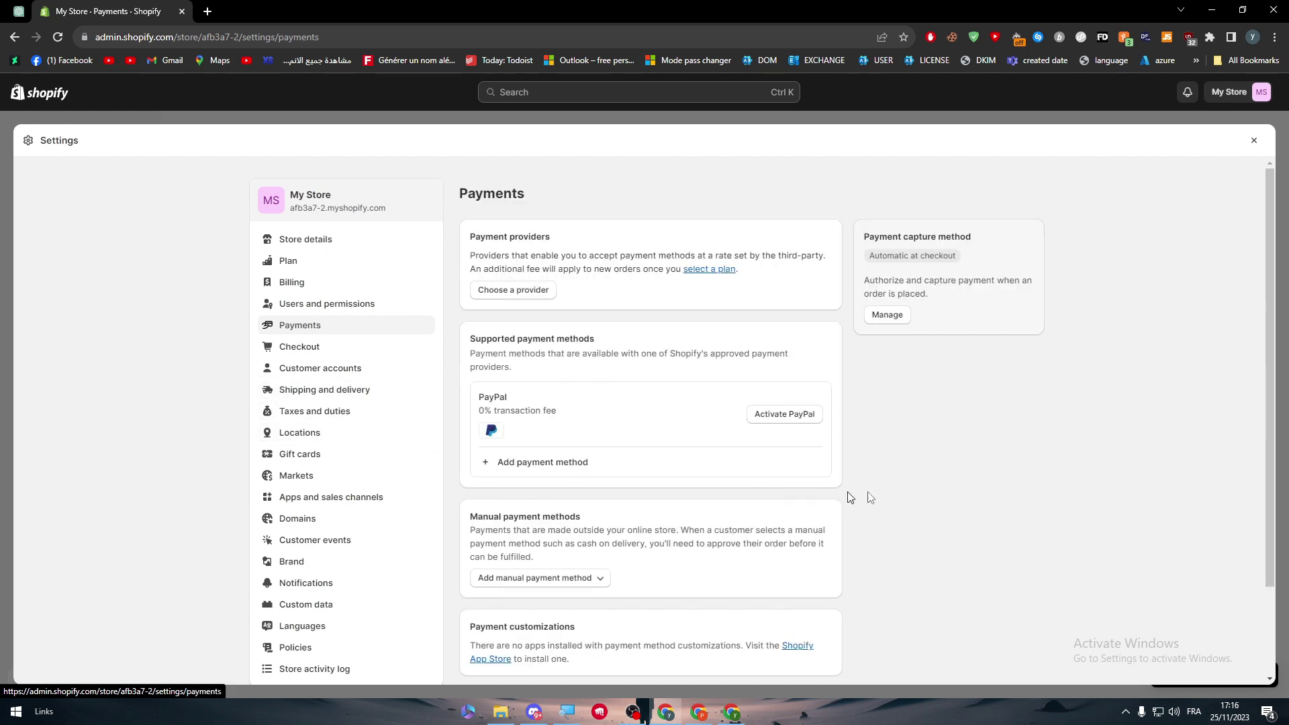
pyautogui.scroll(-2, 949, 473)
pyautogui.scroll(2, 1284, 280)
pyautogui.click(1254, 141)
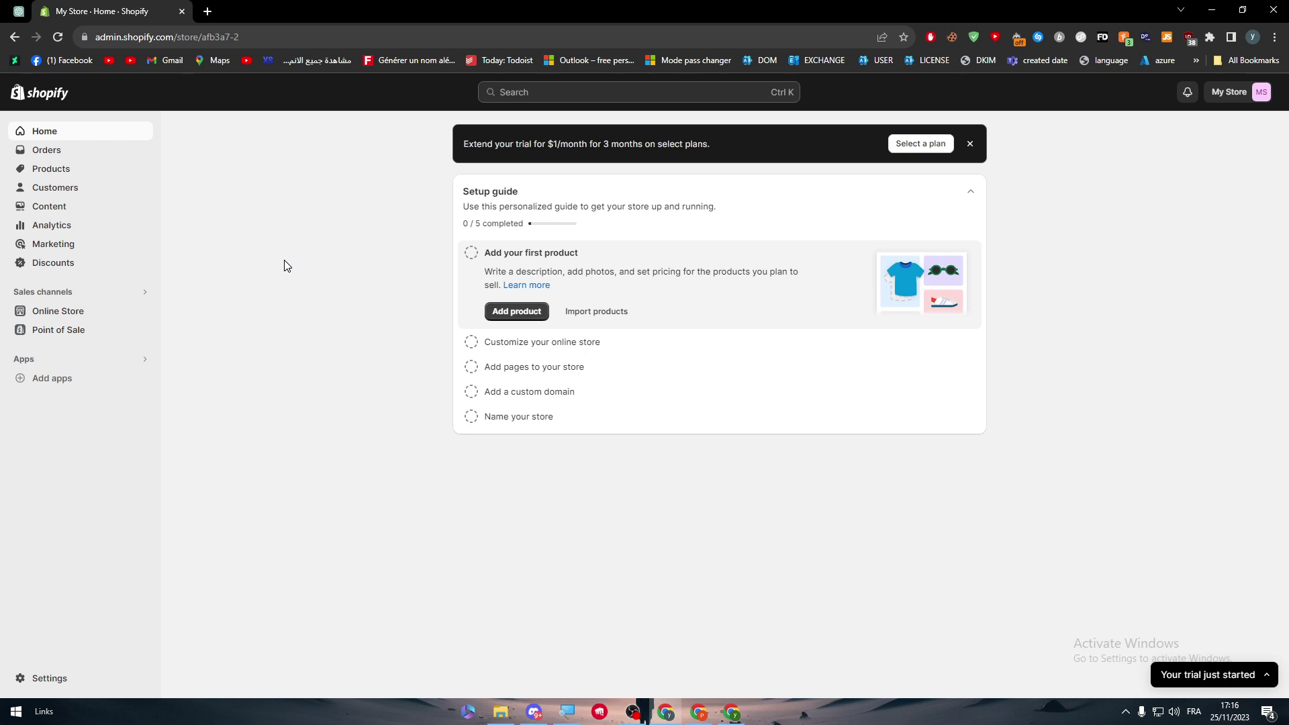
pyautogui.click(51, 679)
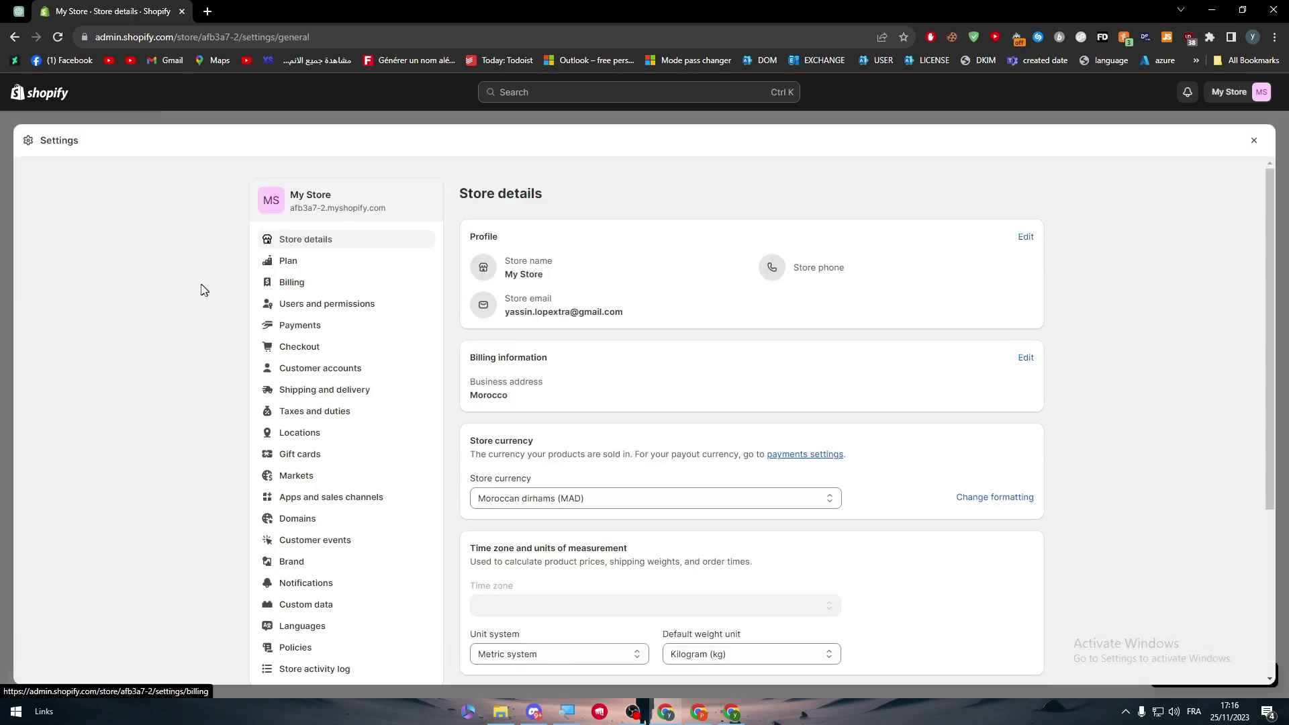
pyautogui.click(318, 329)
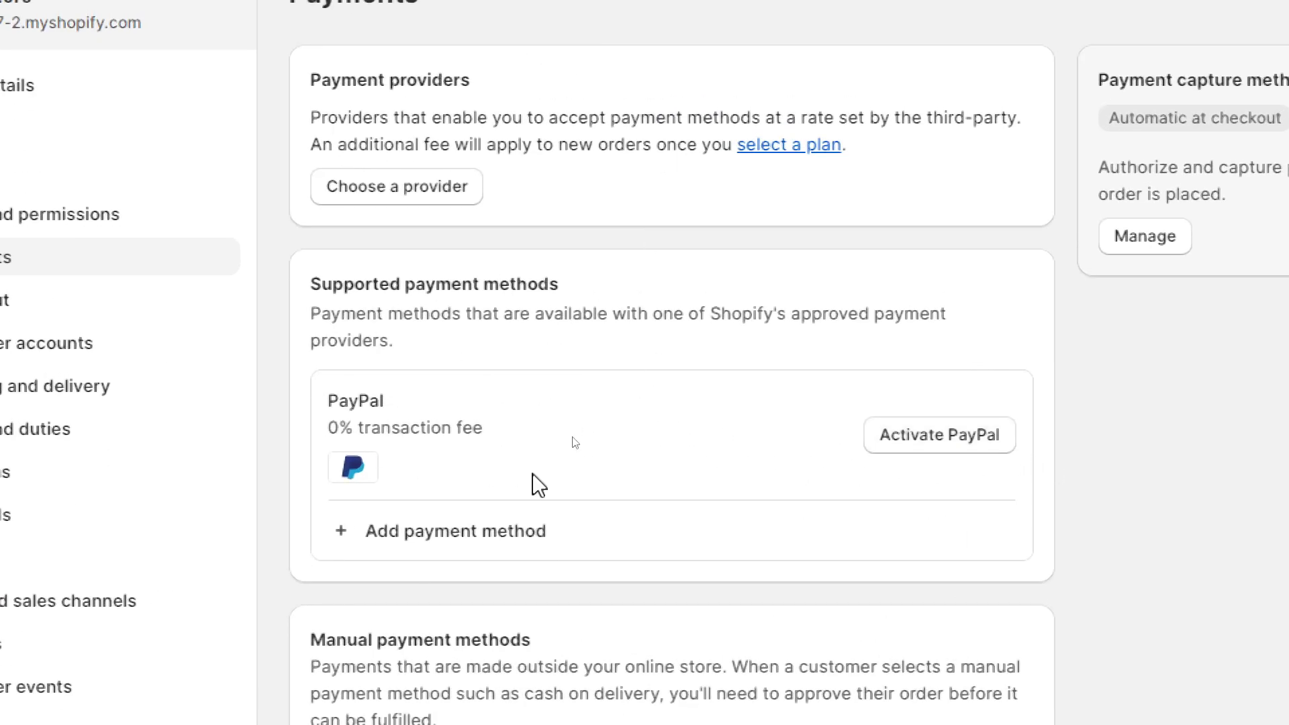
# Add a payment provider, filter the list to Mastercard support, and open Oceanpayment
pyautogui.click(406, 536)
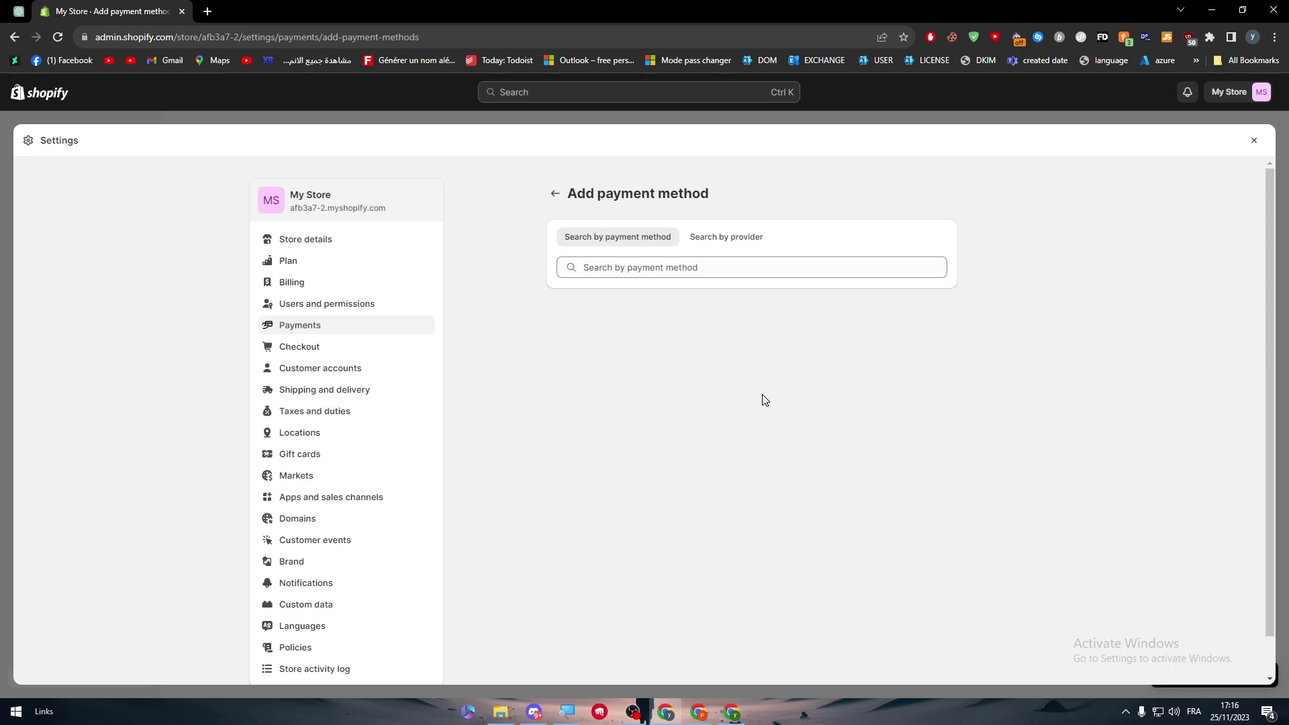
pyautogui.click(681, 267)
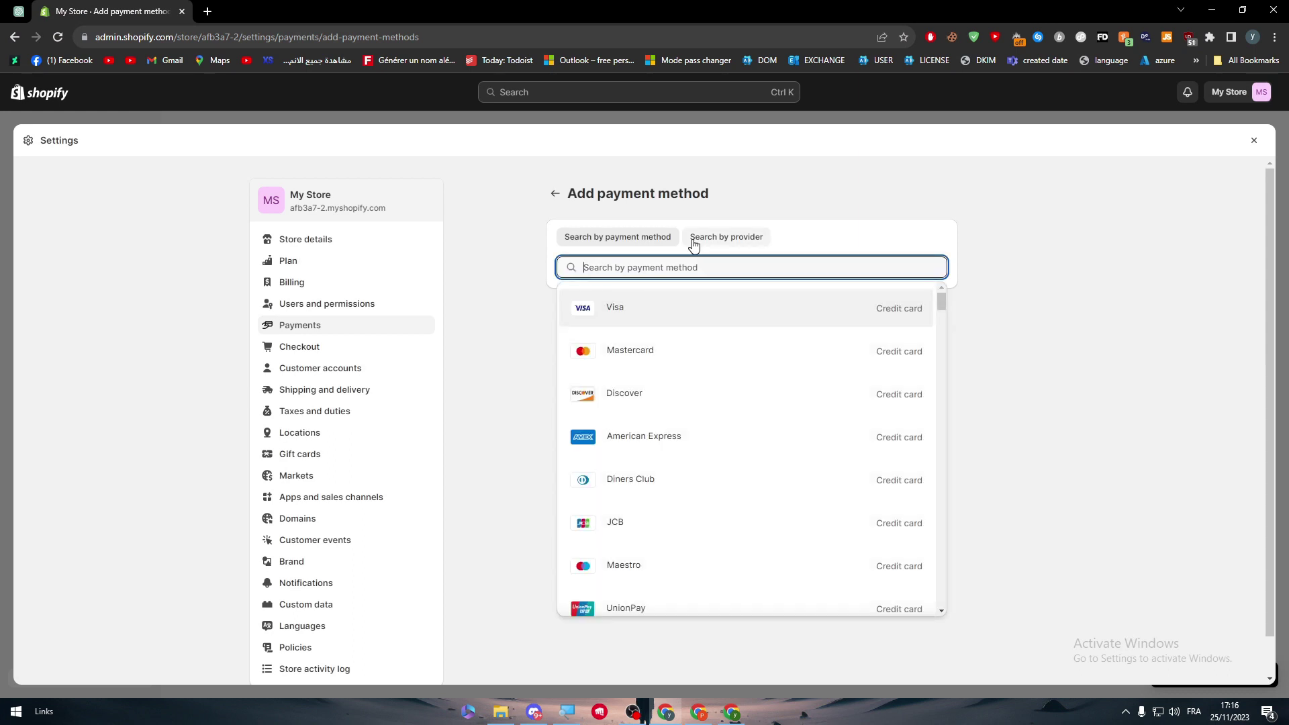
pyautogui.click(648, 350)
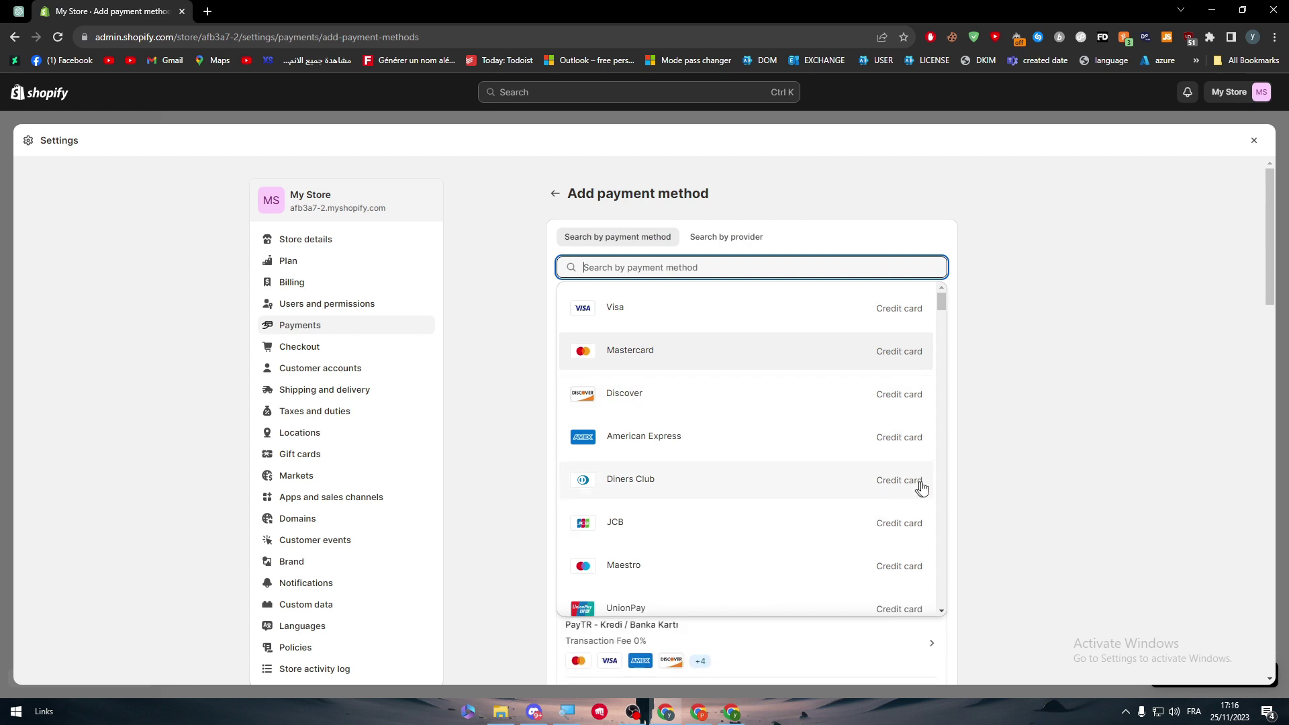
pyautogui.click(980, 464)
pyautogui.click(826, 399)
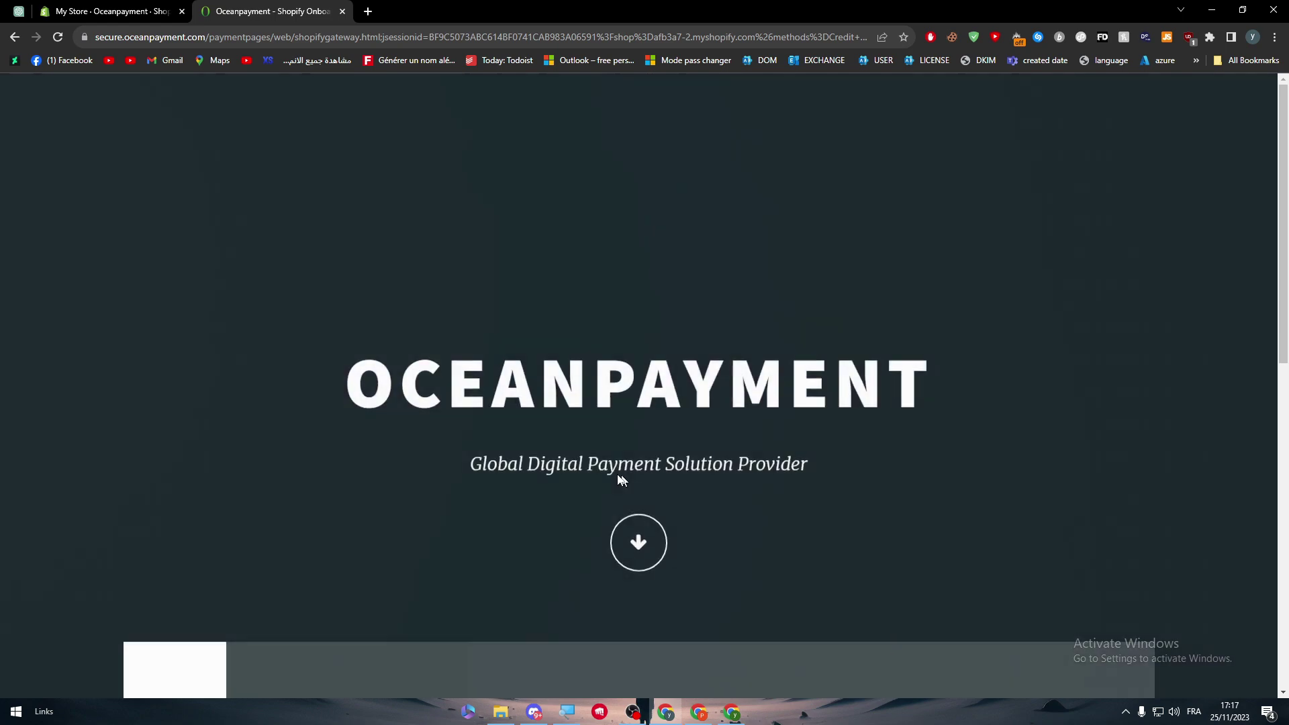
# Try saving the Oceanpayment form with the Terminal and SecureCode fields left empty
pyautogui.scroll(-8, 621, 478)
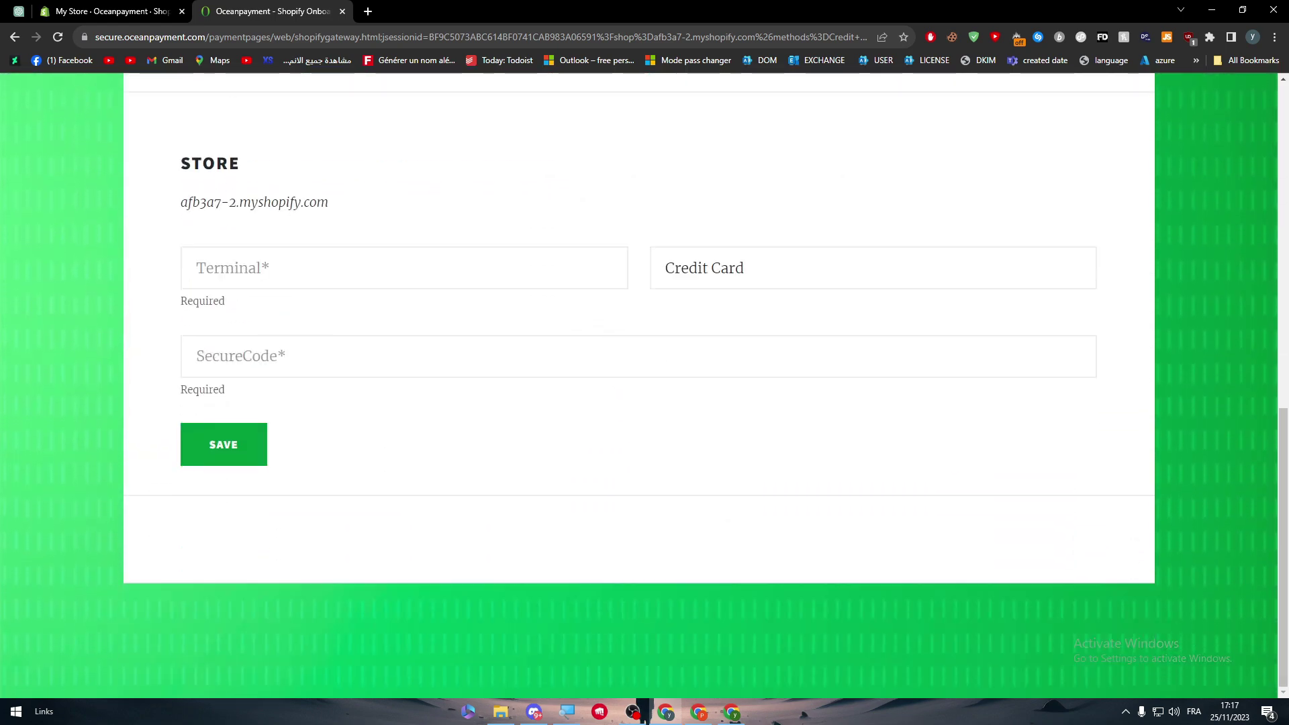
pyautogui.scroll(2, 432, 411)
pyautogui.click(538, 415)
pyautogui.click(518, 503)
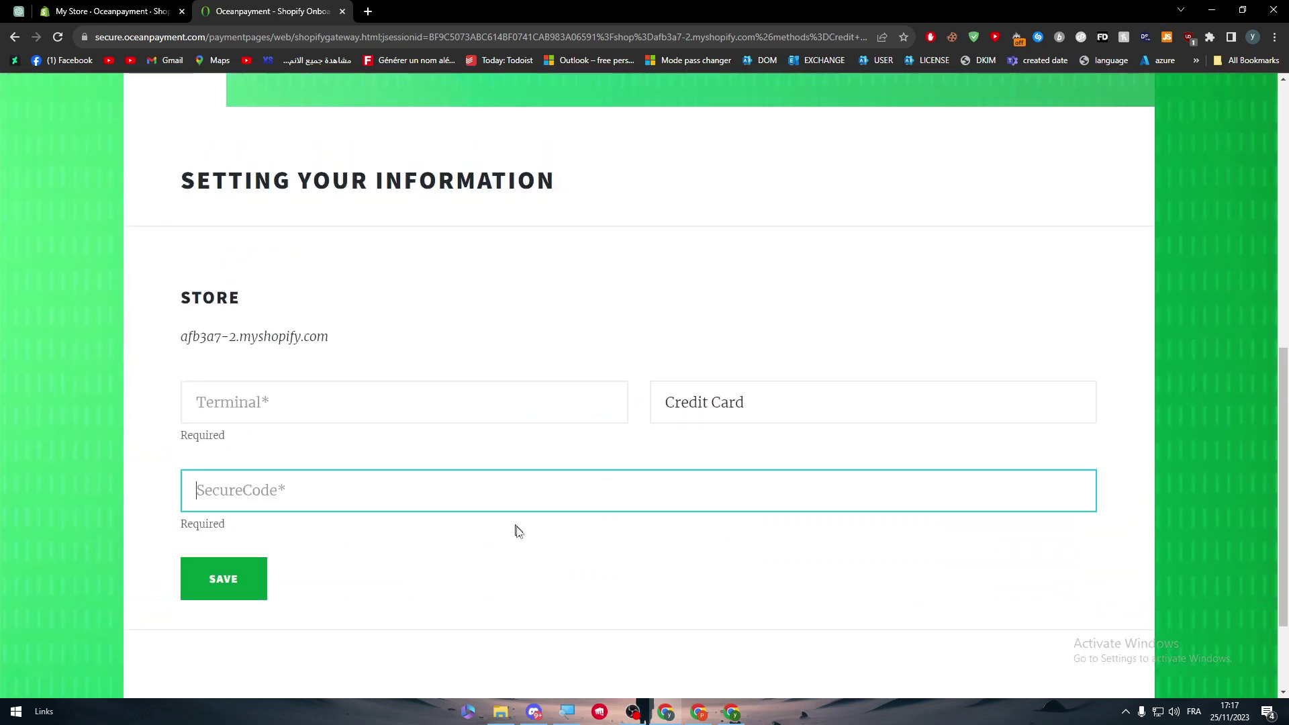
pyautogui.click(517, 532)
pyautogui.click(299, 406)
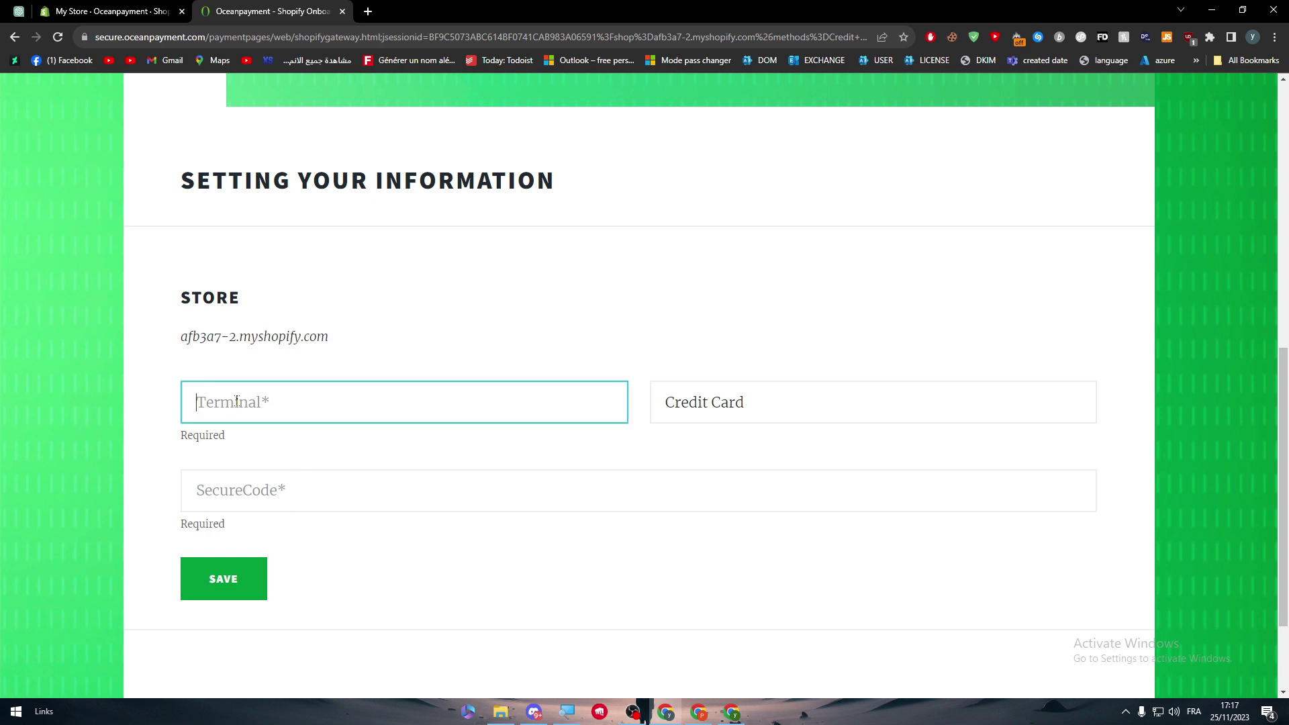
pyautogui.click(367, 371)
pyautogui.click(316, 498)
pyautogui.click(371, 548)
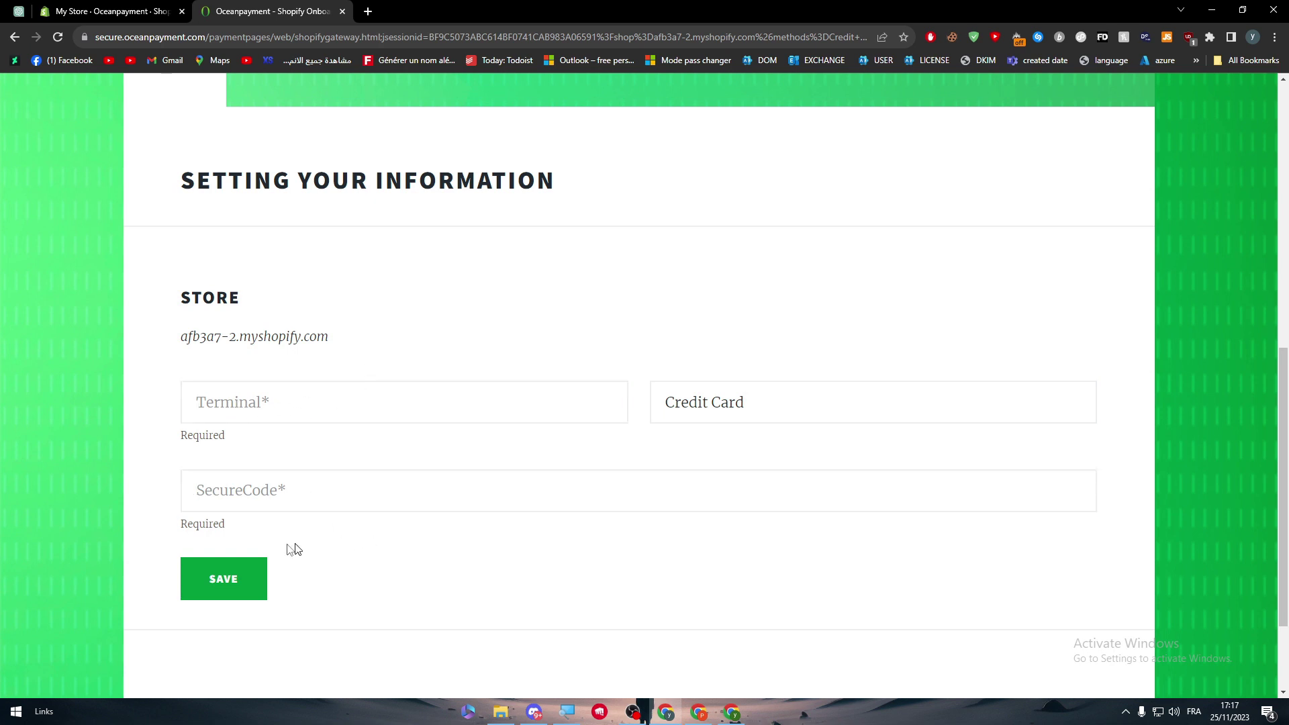
pyautogui.click(211, 590)
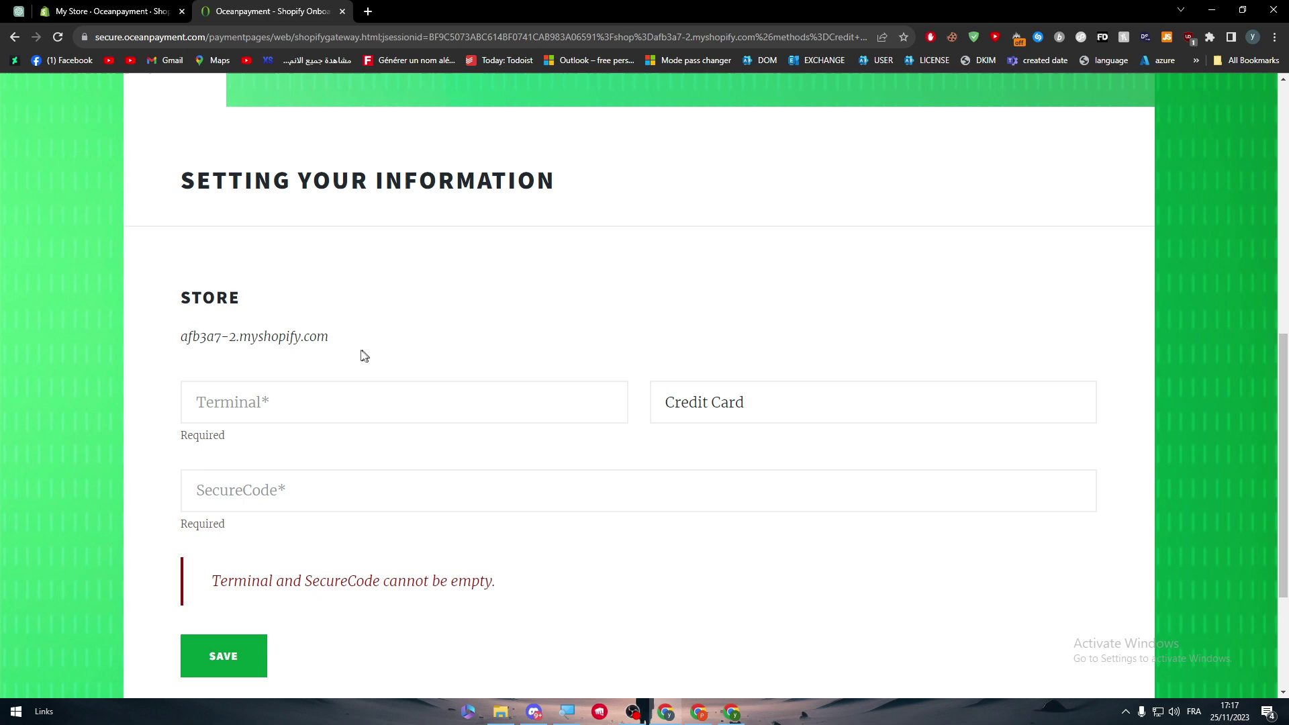
# Scroll the form, then select and deselect the SETTING YOUR INFORMATION heading
pyautogui.scroll(-3, 364, 355)
pyautogui.scroll(8, 673, 409)
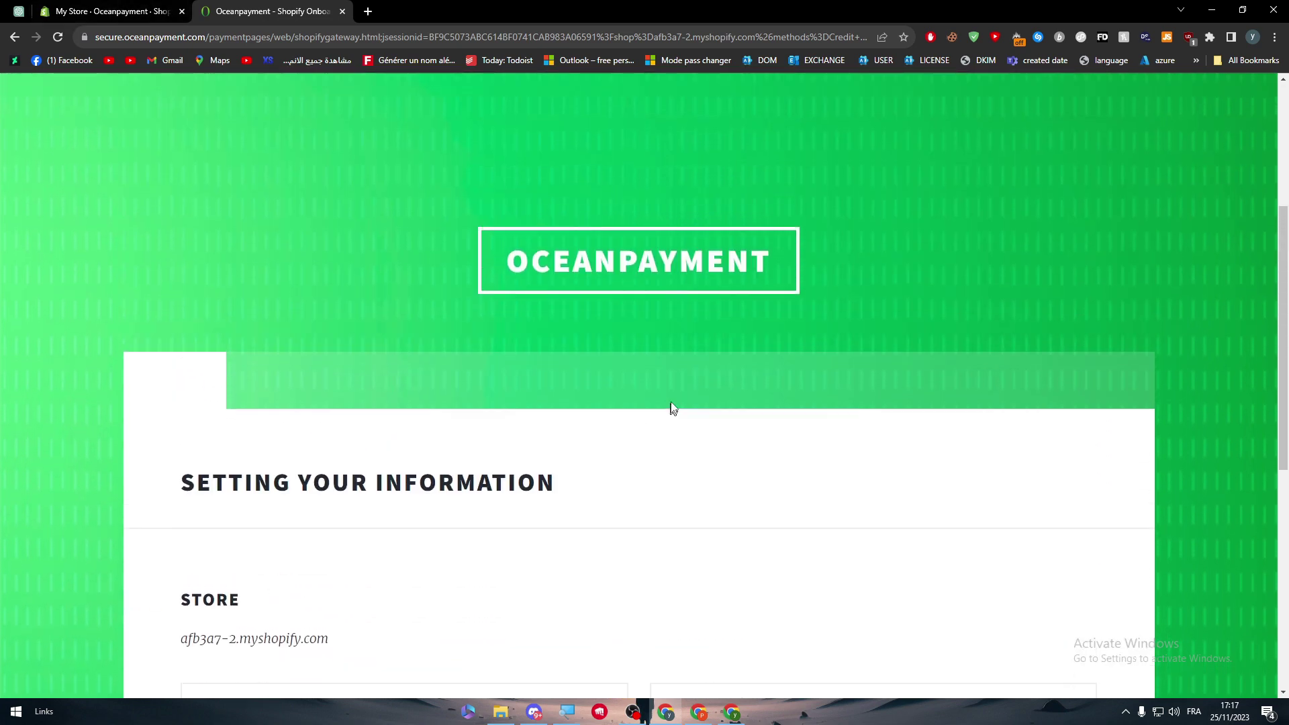
pyautogui.tripleClick(691, 407)
pyautogui.click(676, 489)
# In My Store's Payments settings, list manual methods: custom, Bank Deposit, Money Order, Cash on Delivery
pyautogui.scroll(-7, 676, 489)
pyautogui.click(111, 10)
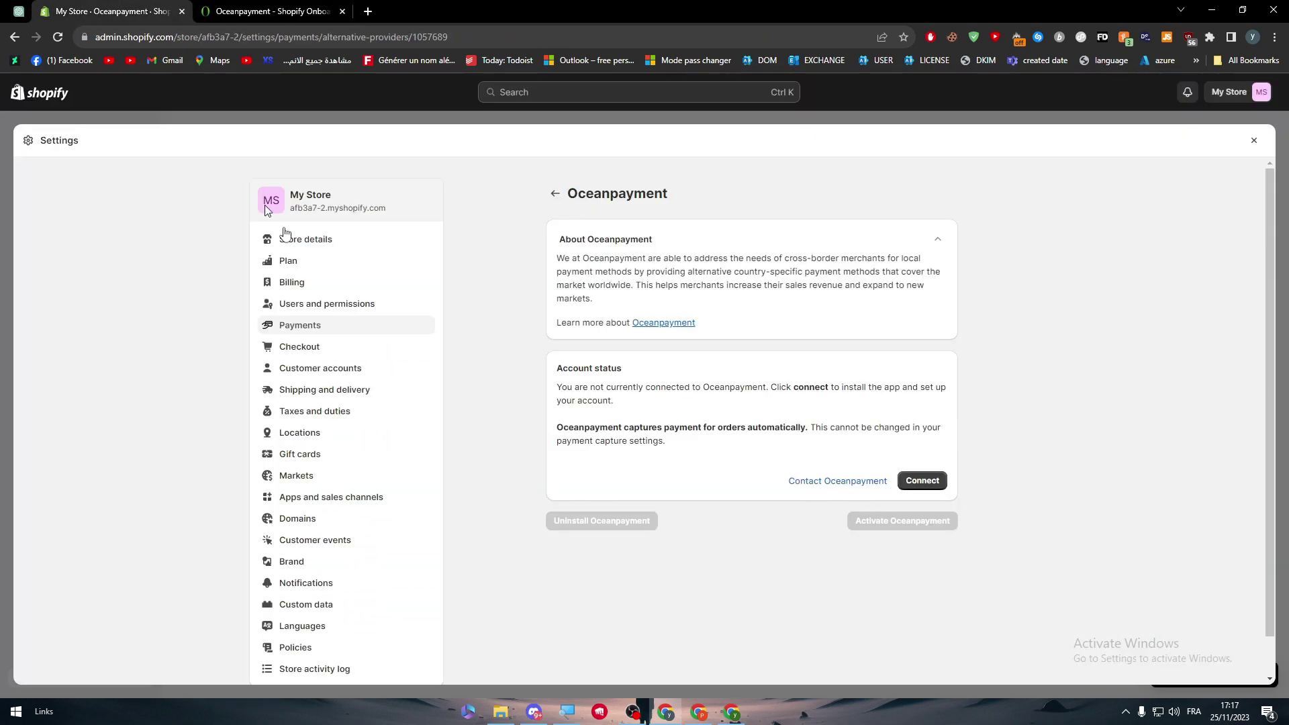
pyautogui.click(313, 328)
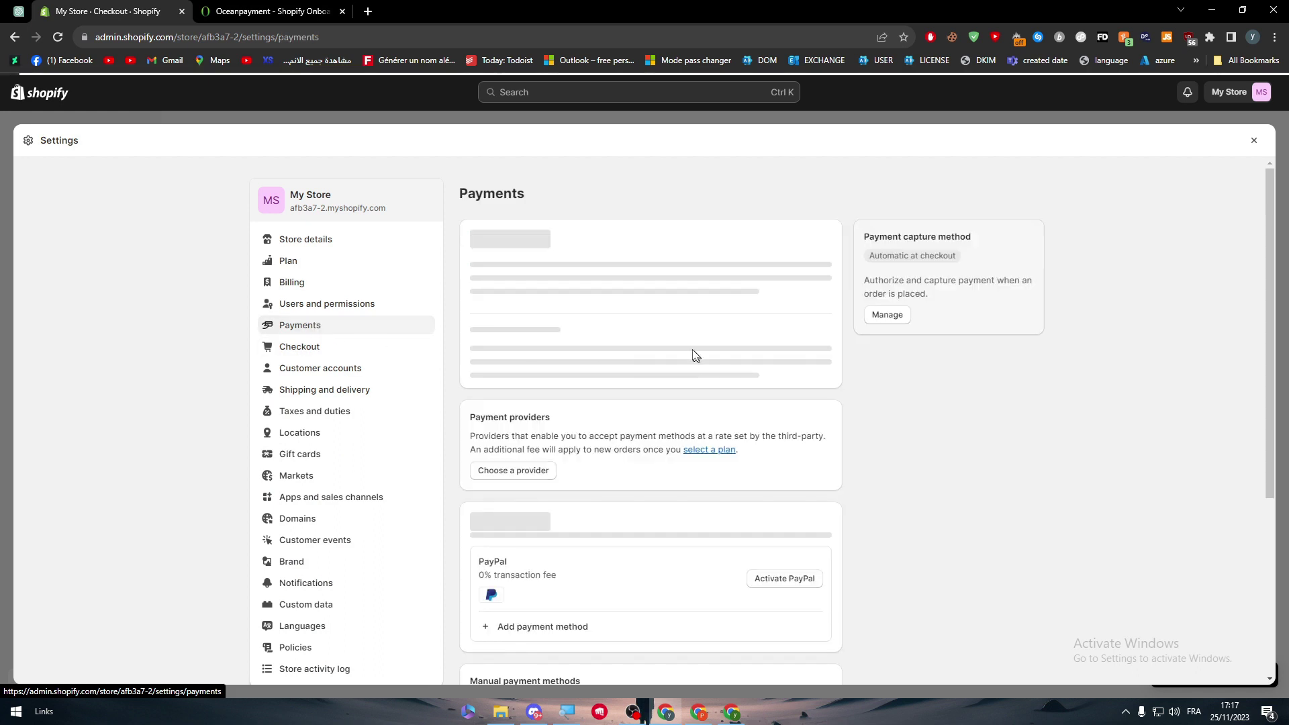
pyautogui.scroll(-5, 831, 489)
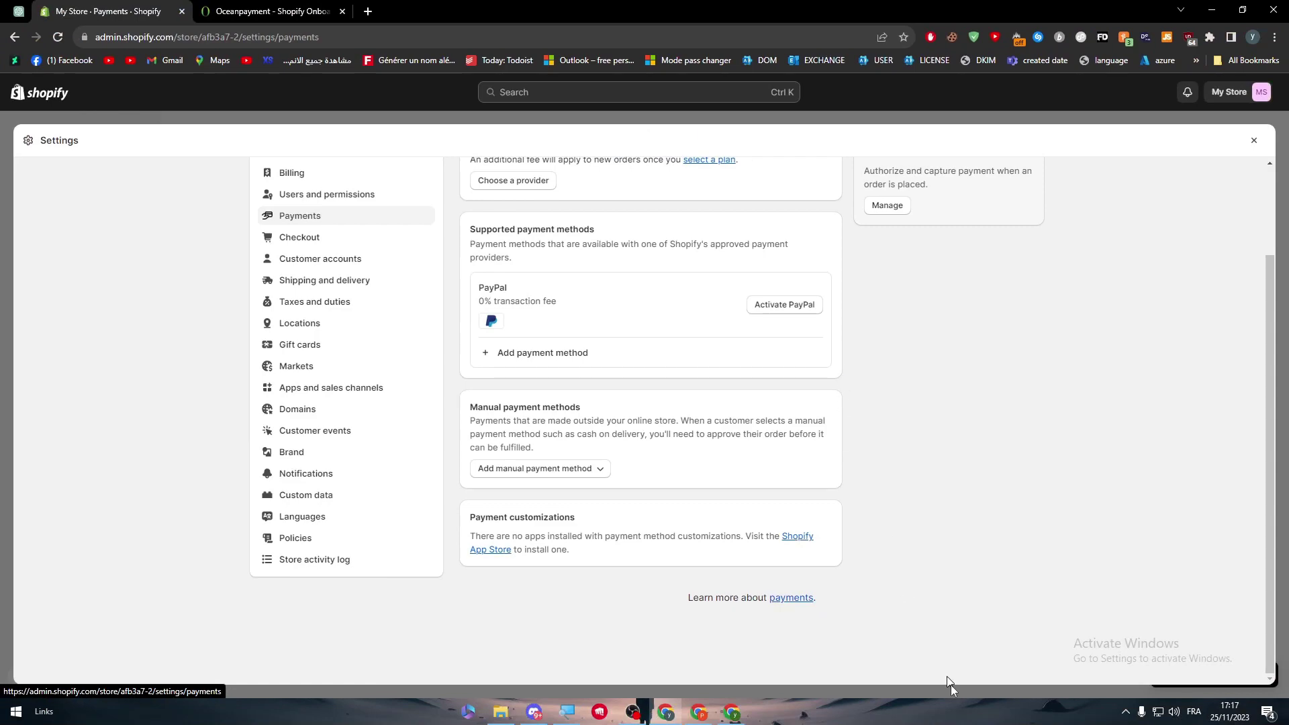
pyautogui.click(570, 476)
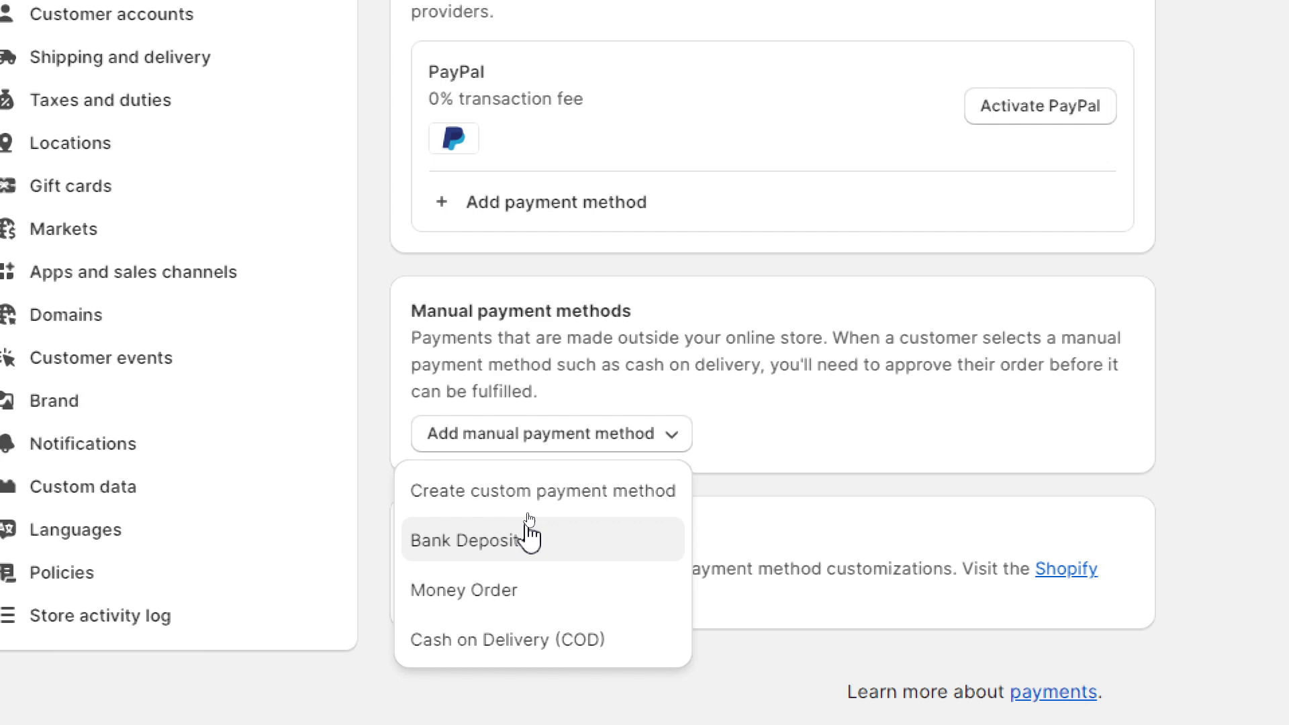
pyautogui.click(527, 537)
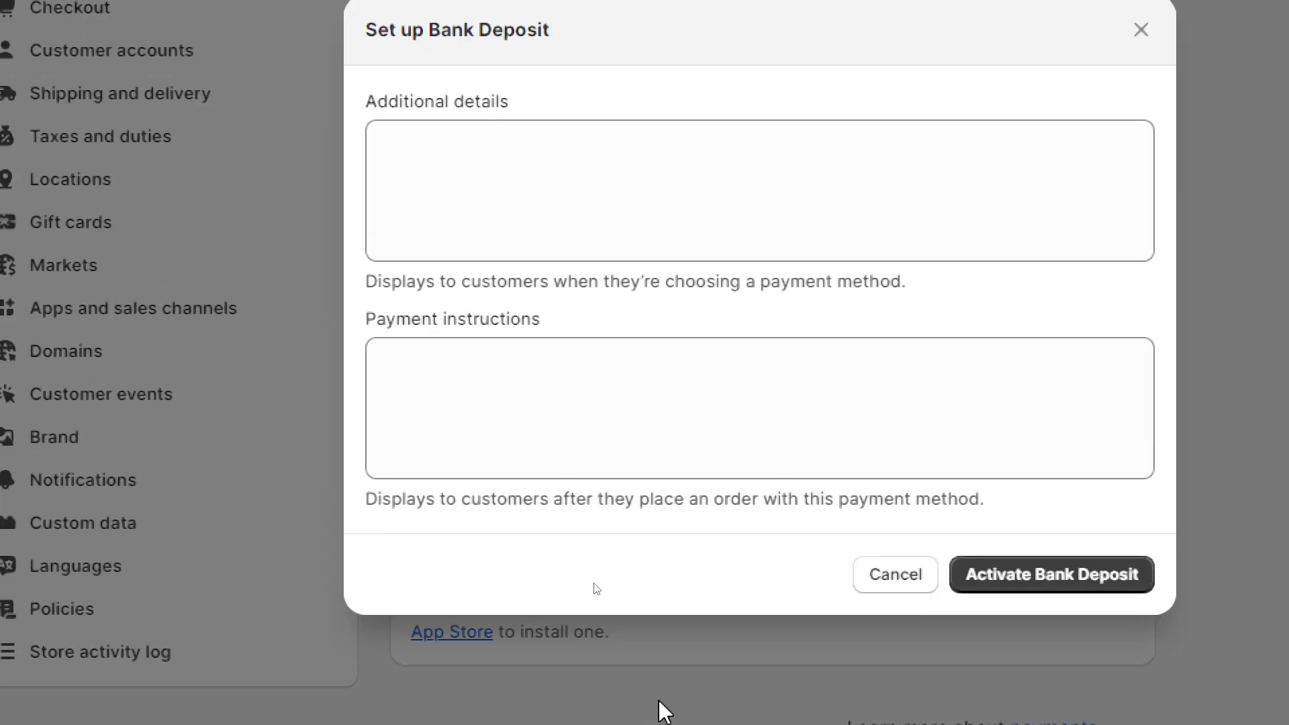
pyautogui.click(426, 129)
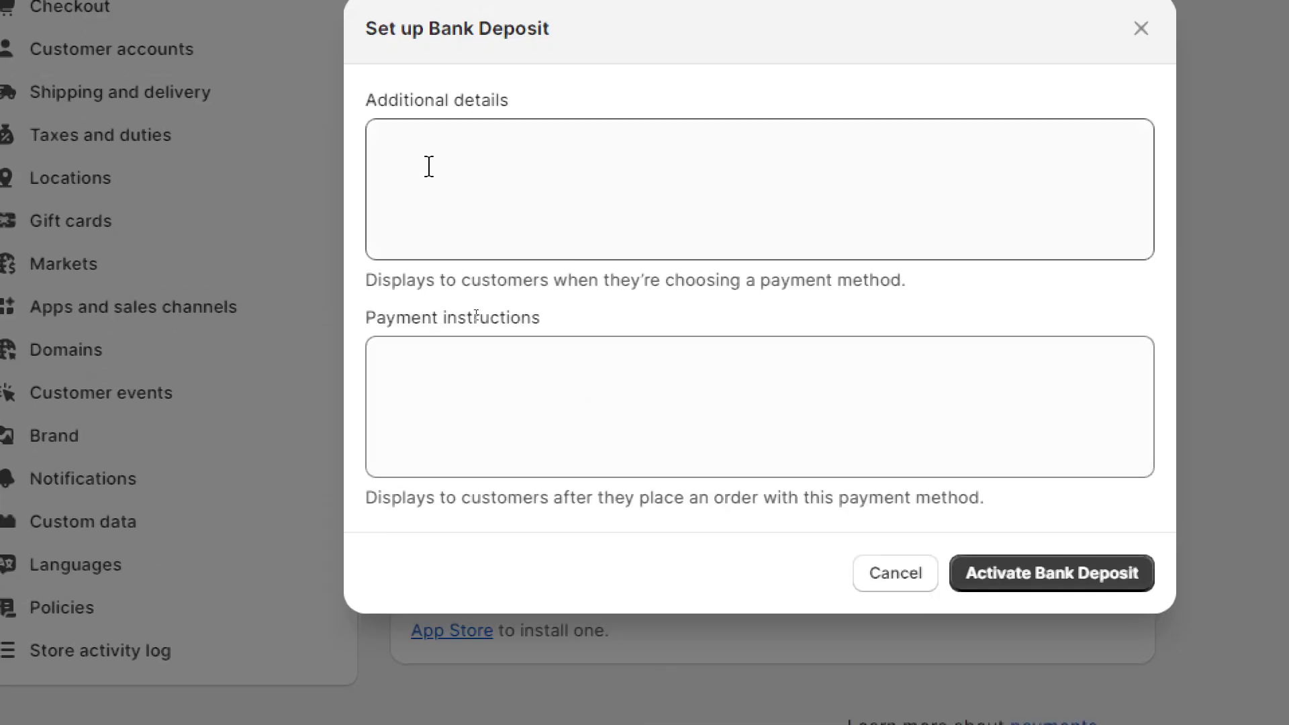
pyautogui.click(390, 136)
pyautogui.click(507, 397)
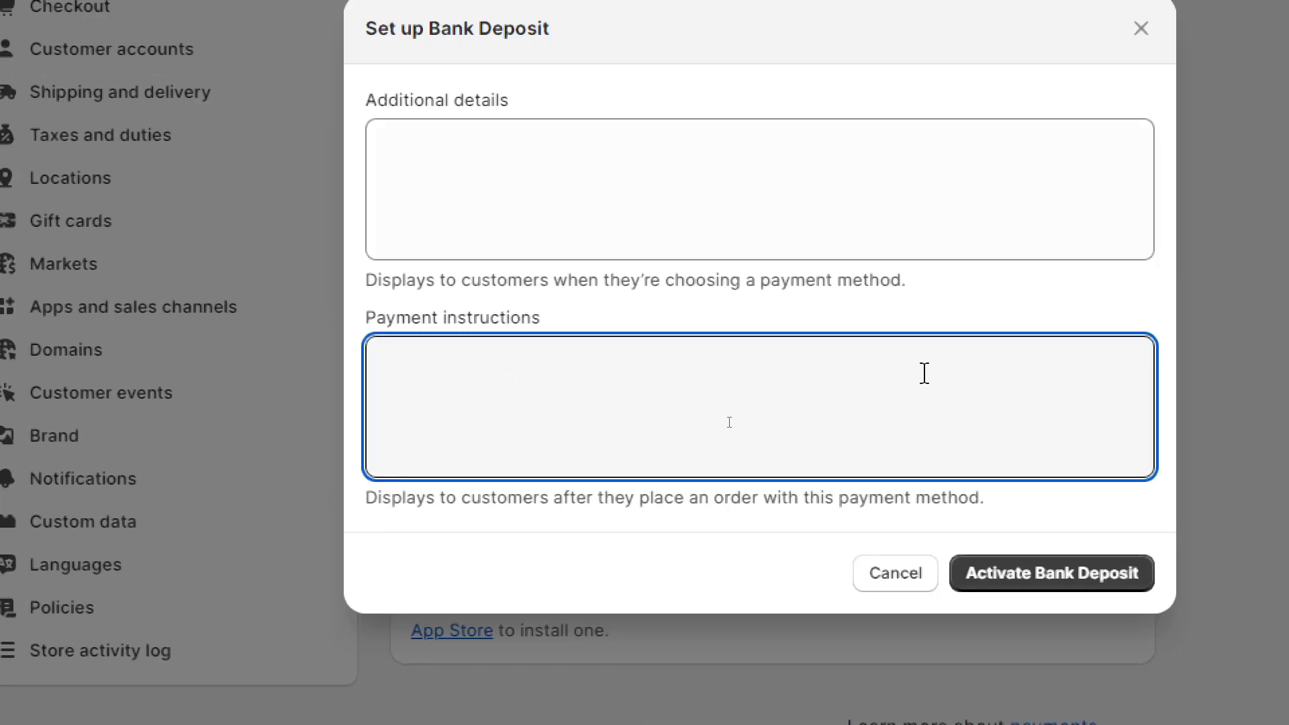
pyautogui.click(875, 572)
pyautogui.click(484, 467)
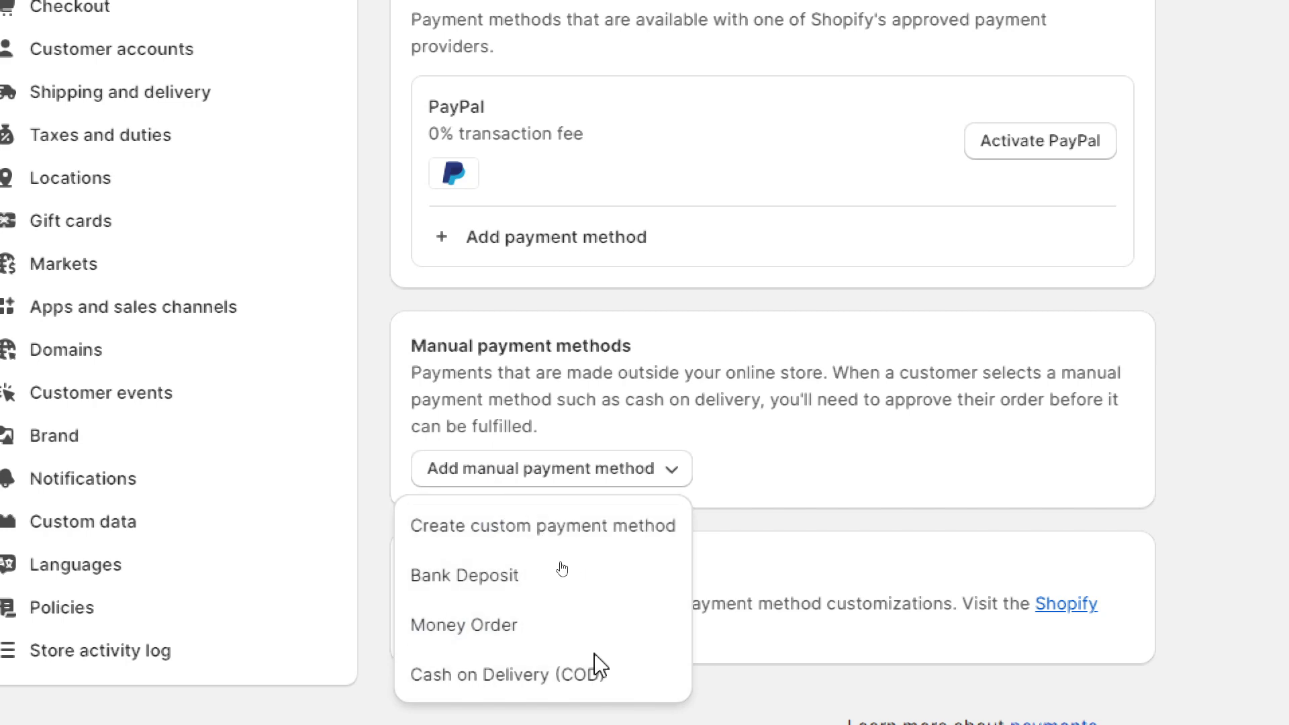
pyautogui.click(484, 683)
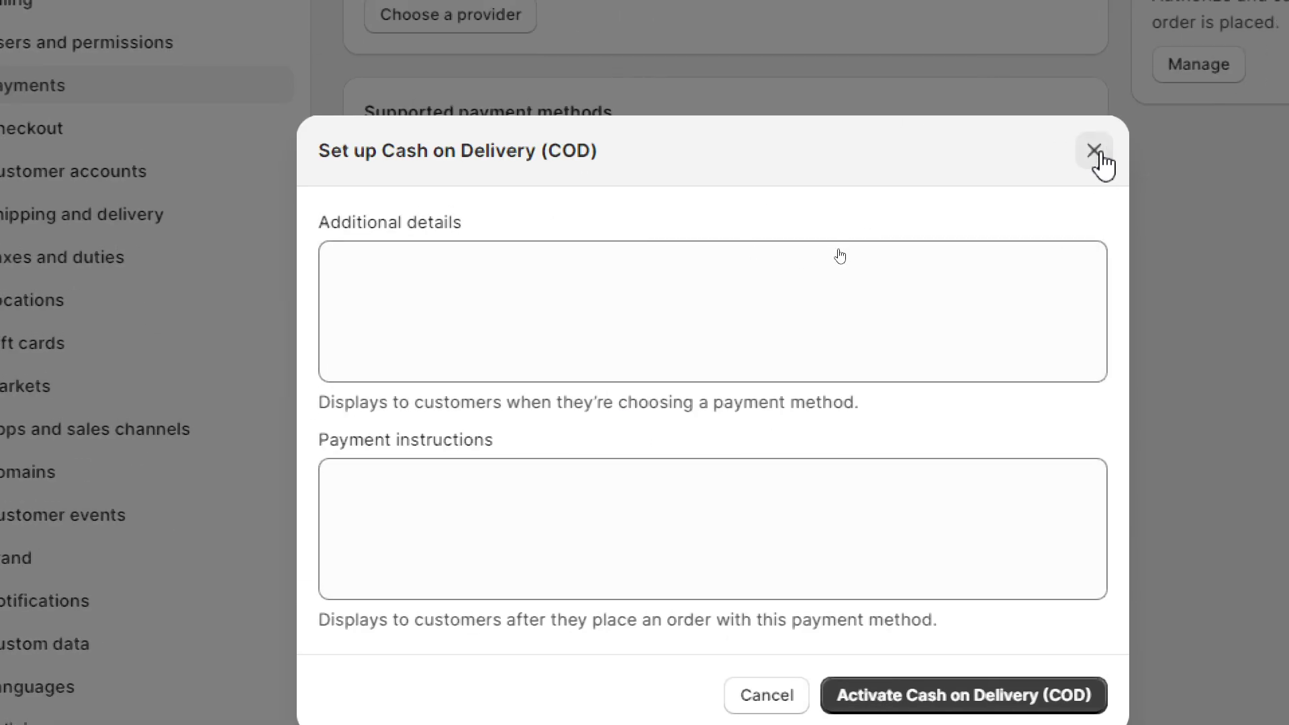
pyautogui.click(1143, 150)
pyautogui.click(450, 543)
pyautogui.click(792, 308)
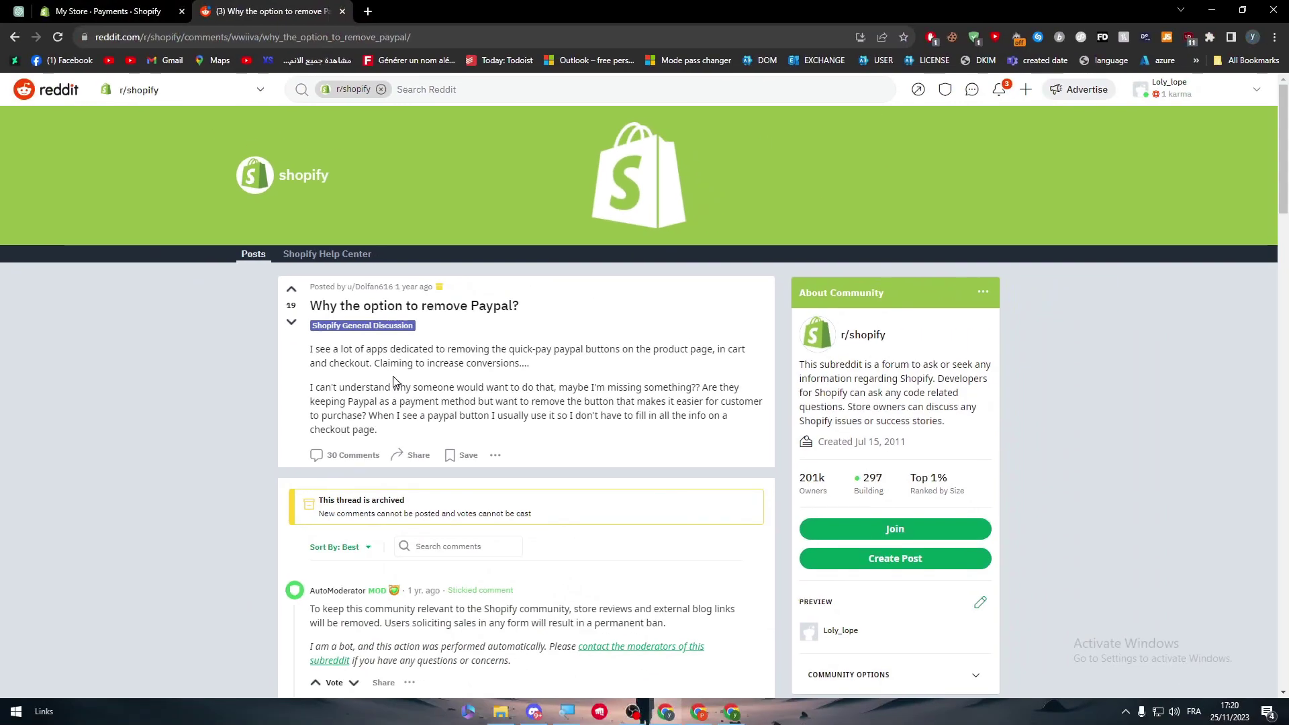
pyautogui.rightClick(403, 607)
pyautogui.scroll(-2, 402, 606)
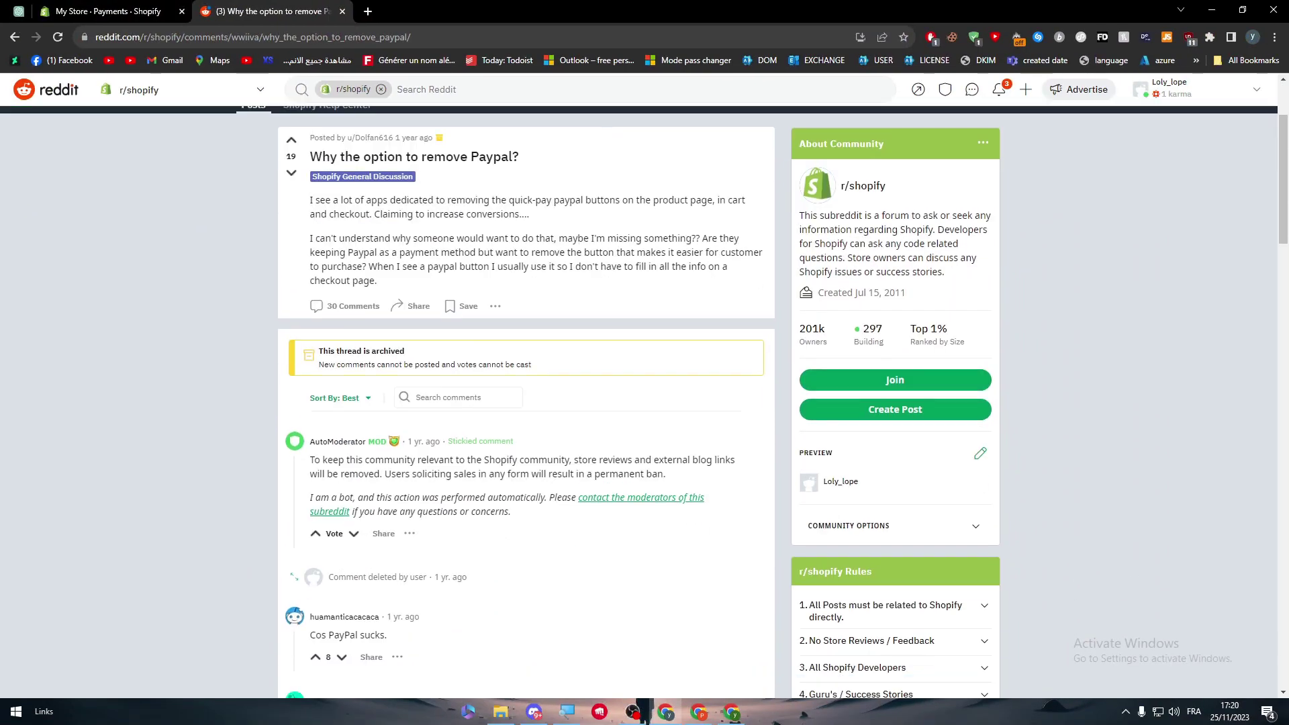
pyautogui.scroll(-3, 345, 380)
pyautogui.scroll(-3, 529, 473)
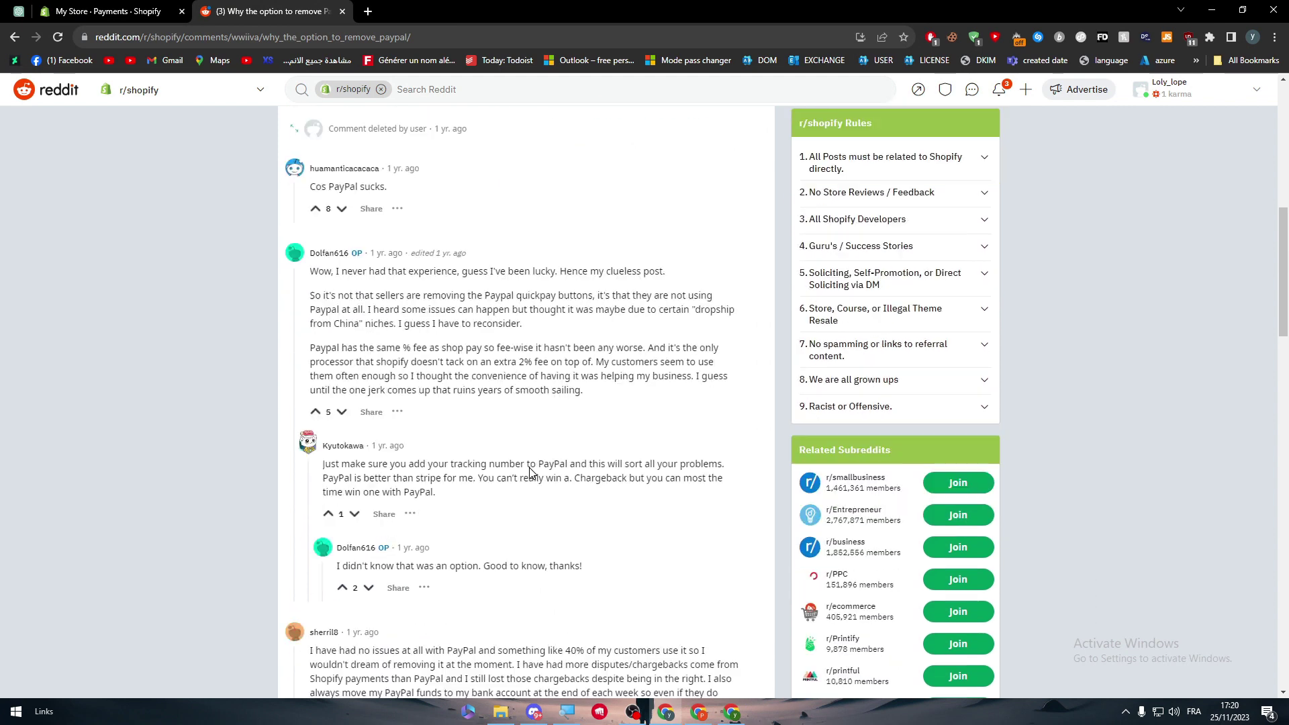
pyautogui.scroll(-2, 530, 472)
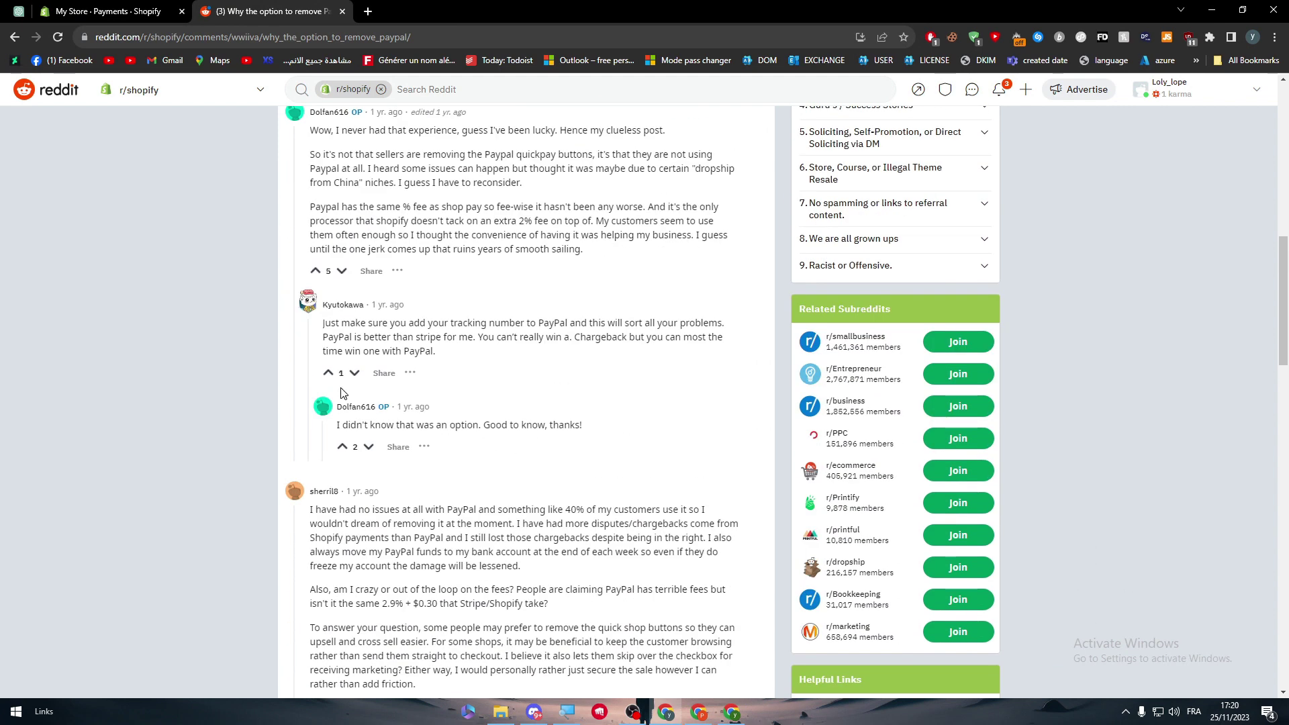
pyautogui.scroll(-3, 292, 401)
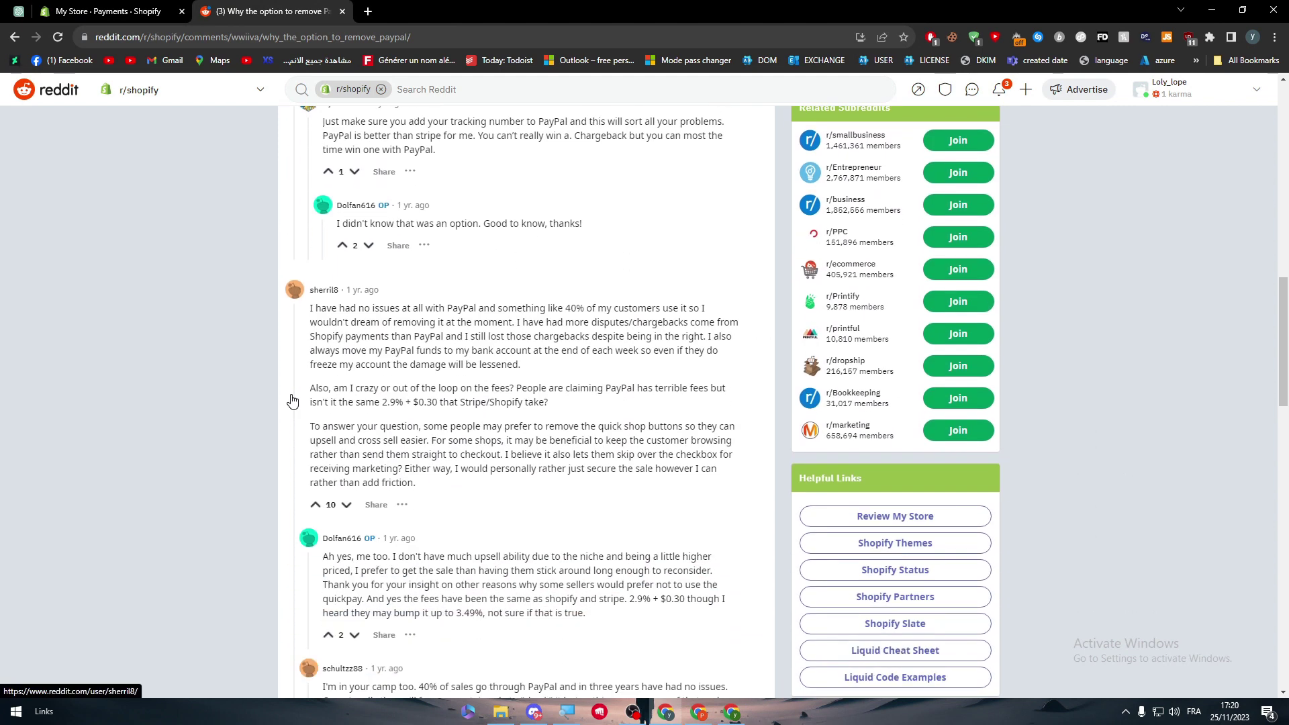
pyautogui.scroll(-6, 393, 360)
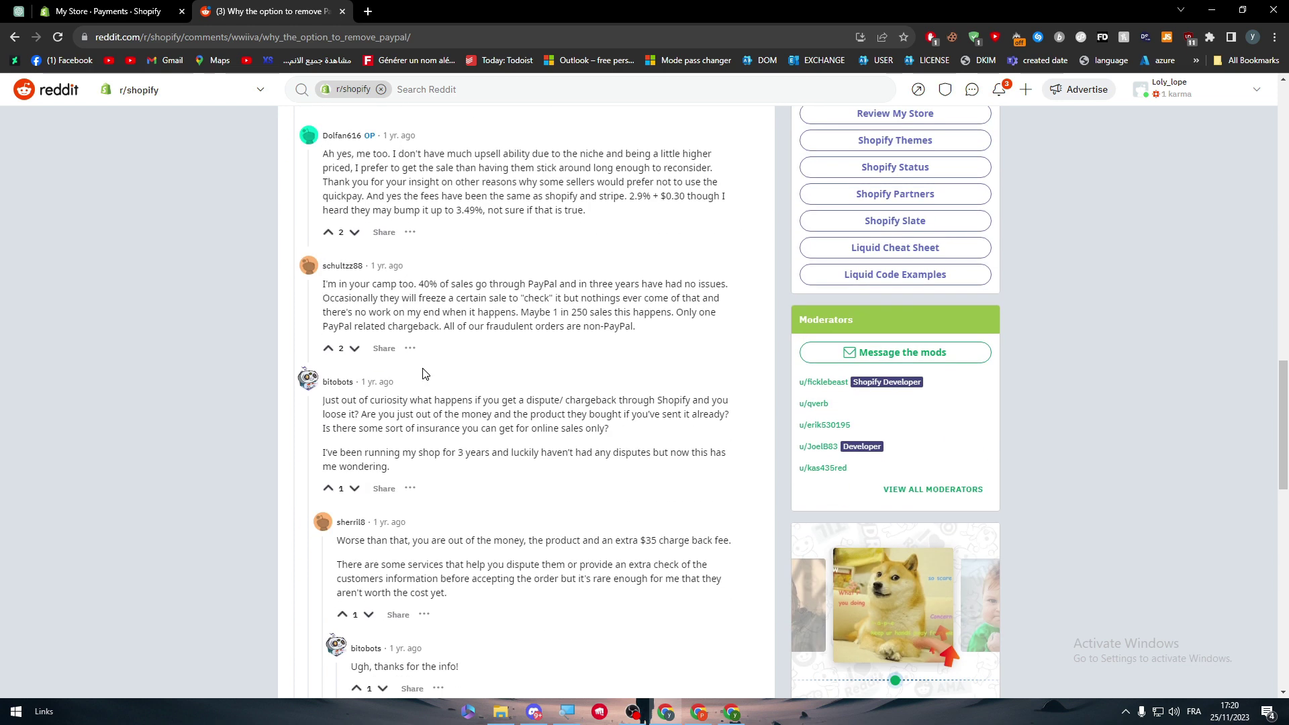
pyautogui.scroll(-7, 422, 374)
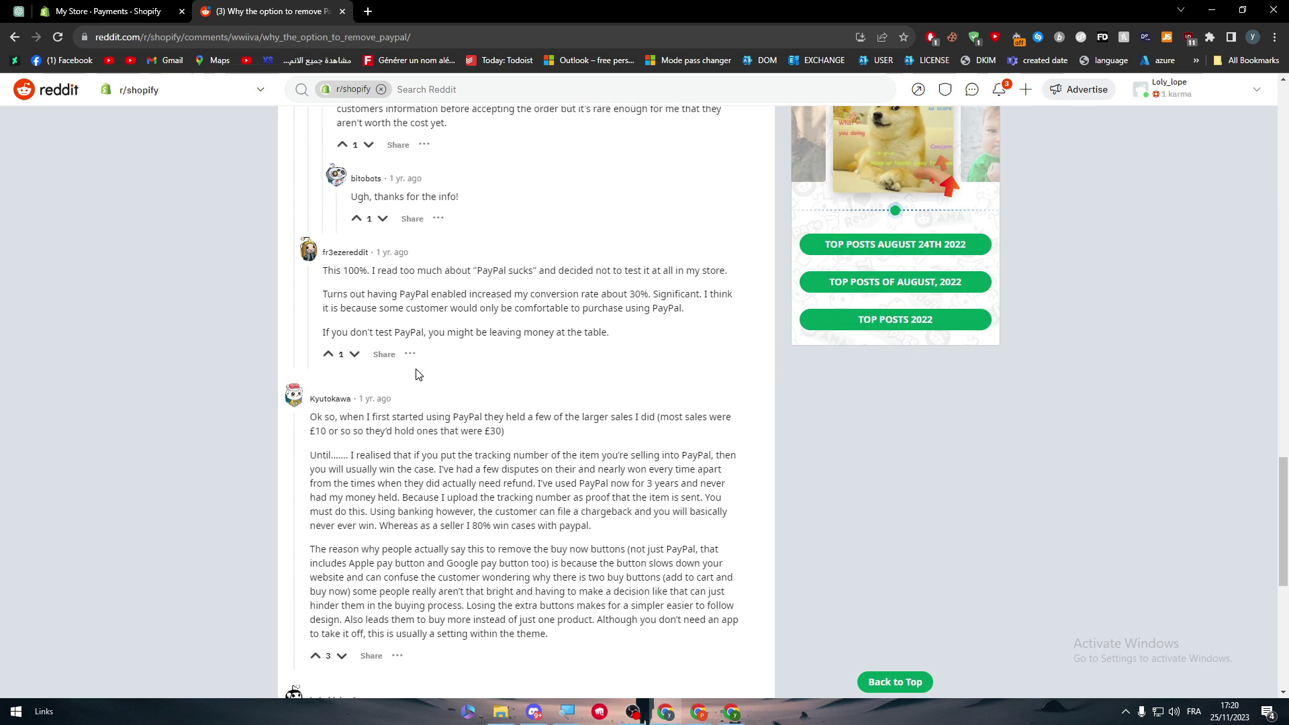
pyautogui.scroll(-2, 417, 376)
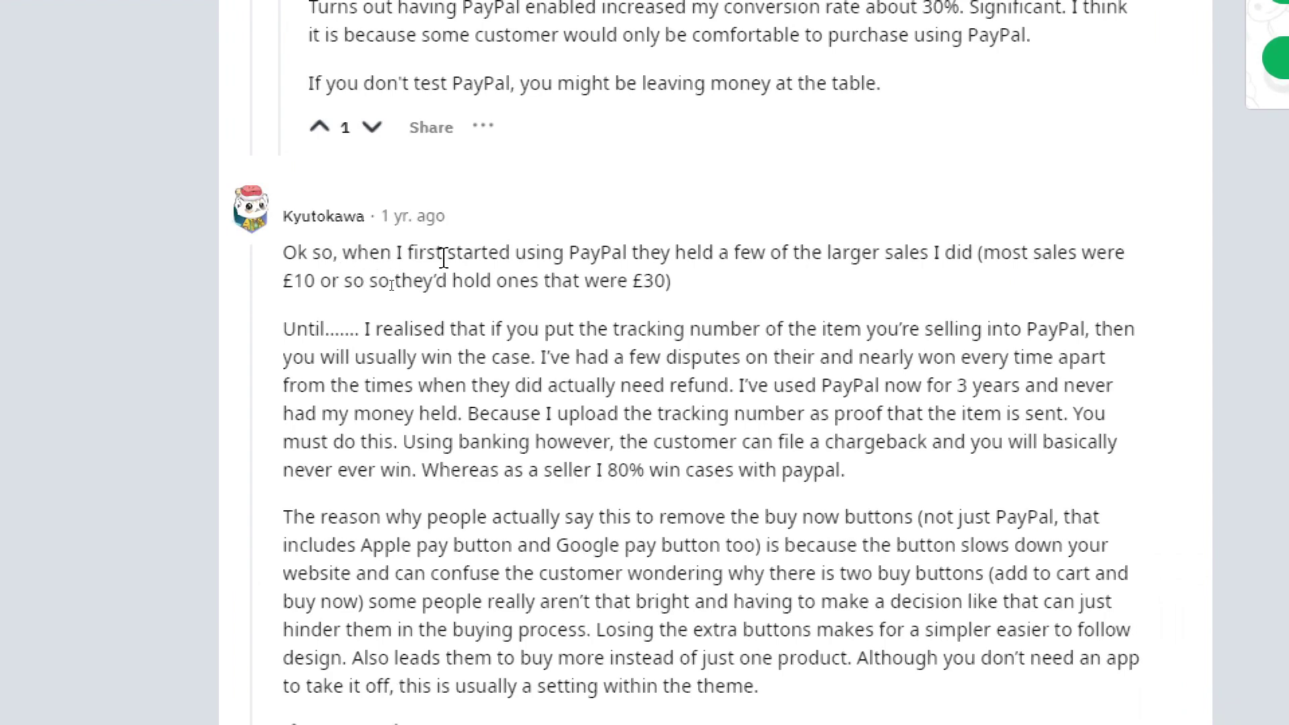
pyautogui.moveTo(474, 258); pyautogui.dragTo(618, 281)
pyautogui.click(793, 275)
pyautogui.doubleClick(1103, 254)
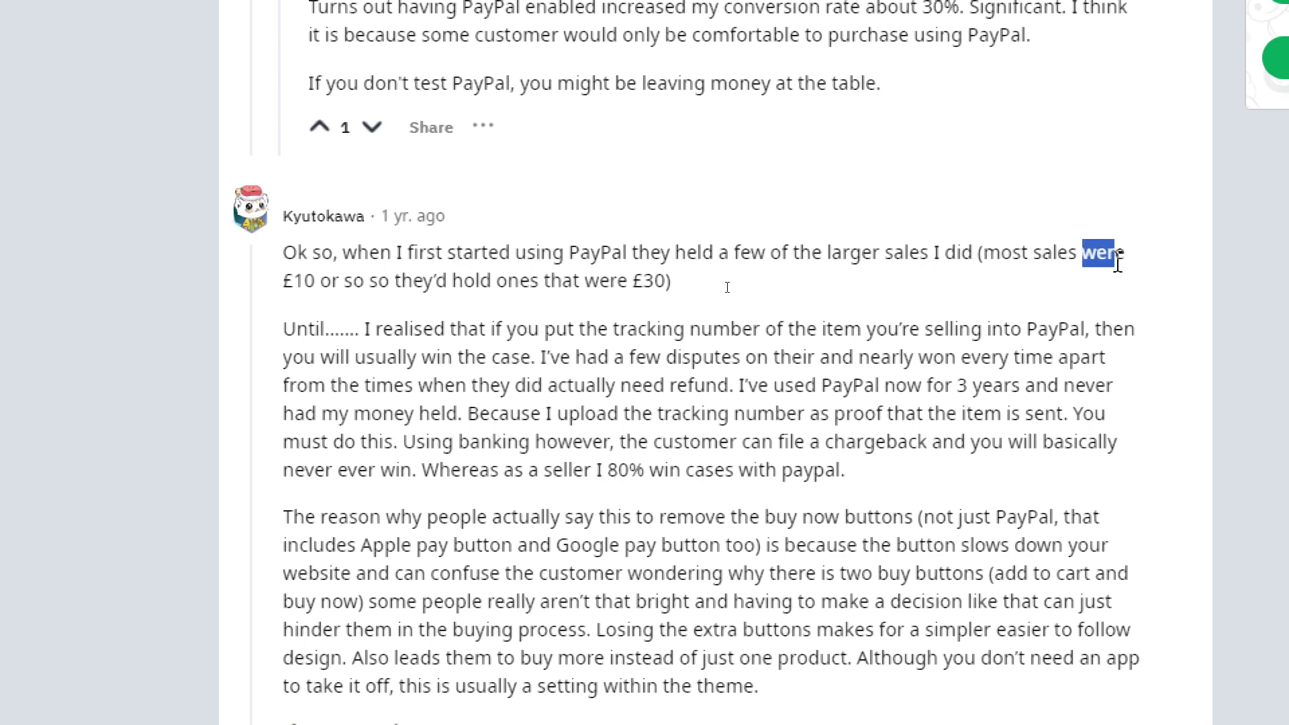
pyautogui.click(1012, 285)
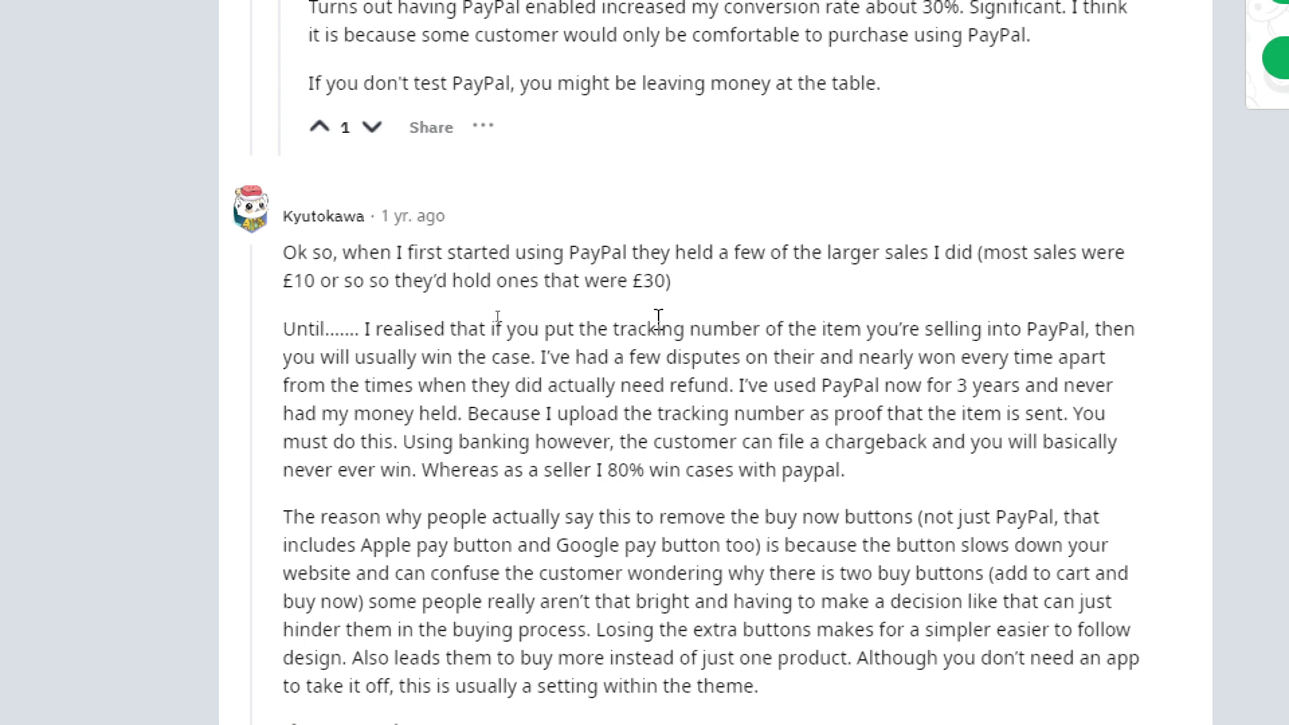
pyautogui.moveTo(283, 329); pyautogui.dragTo(643, 336)
pyautogui.click(344, 325)
pyautogui.click(698, 470)
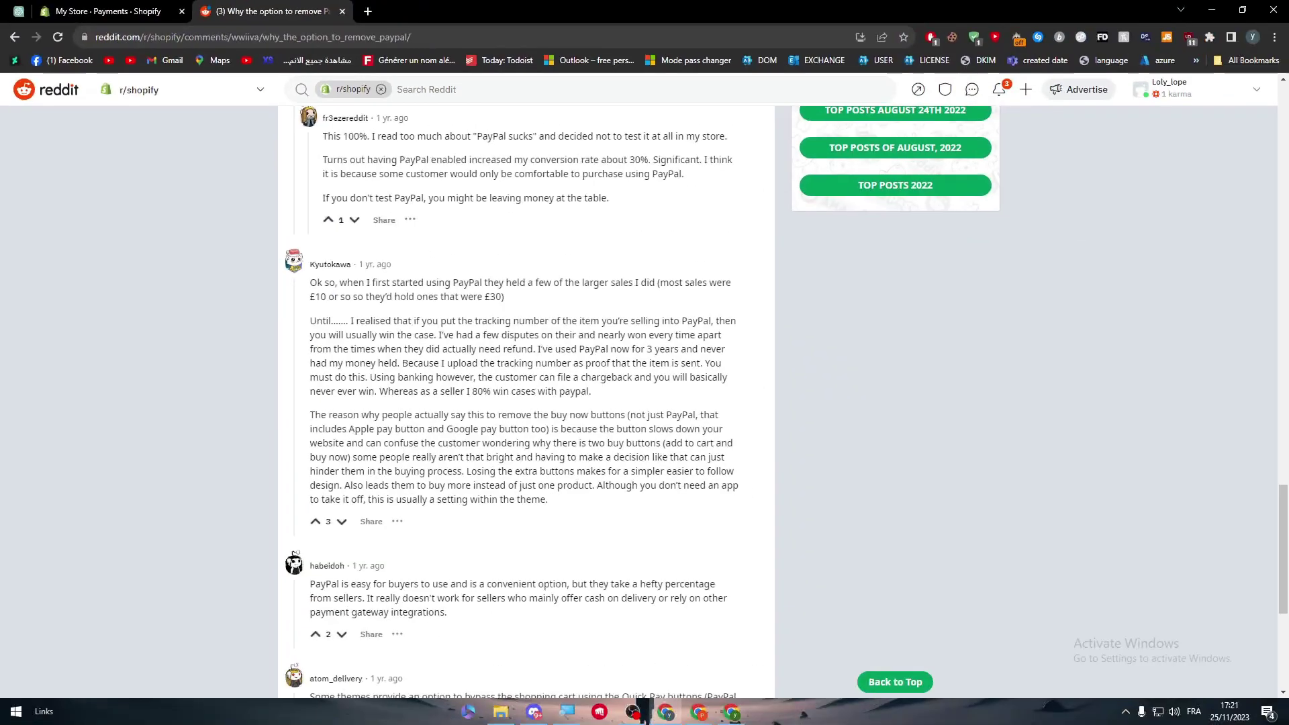
pyautogui.scroll(5, 588, 304)
pyautogui.scroll(15, 470, 383)
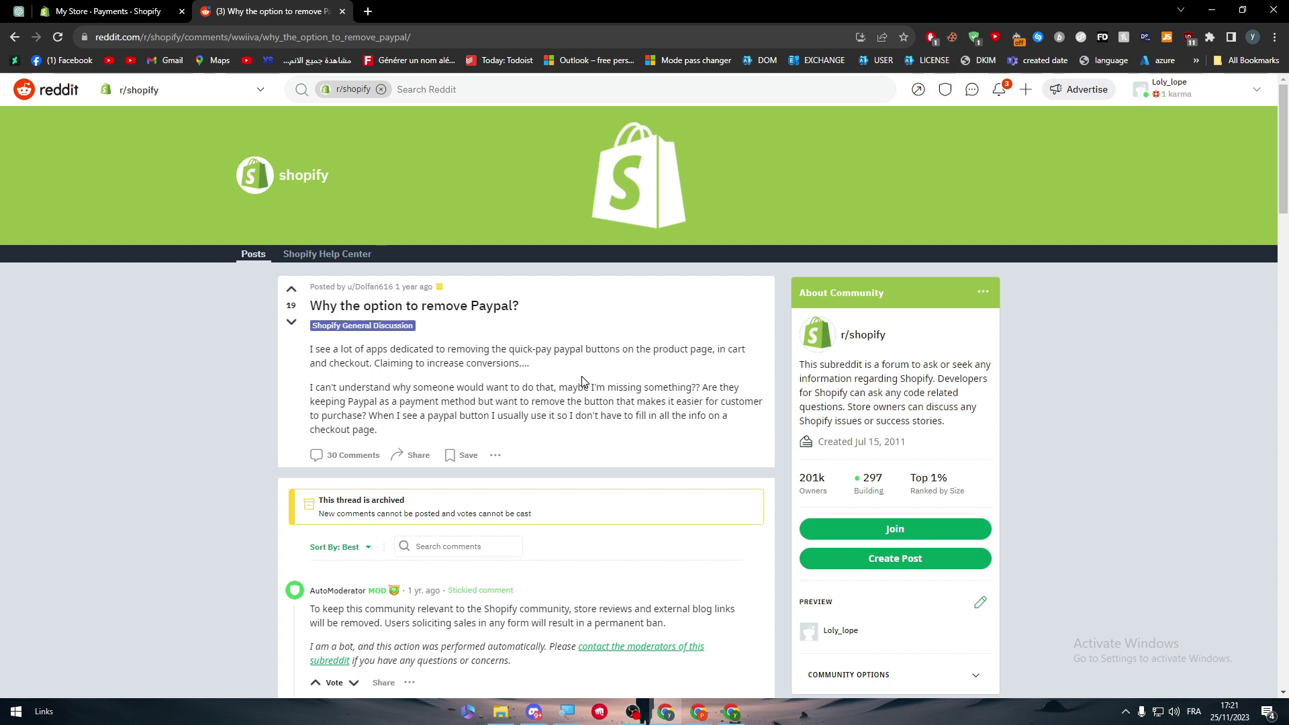
pyautogui.scroll(-5, 524, 402)
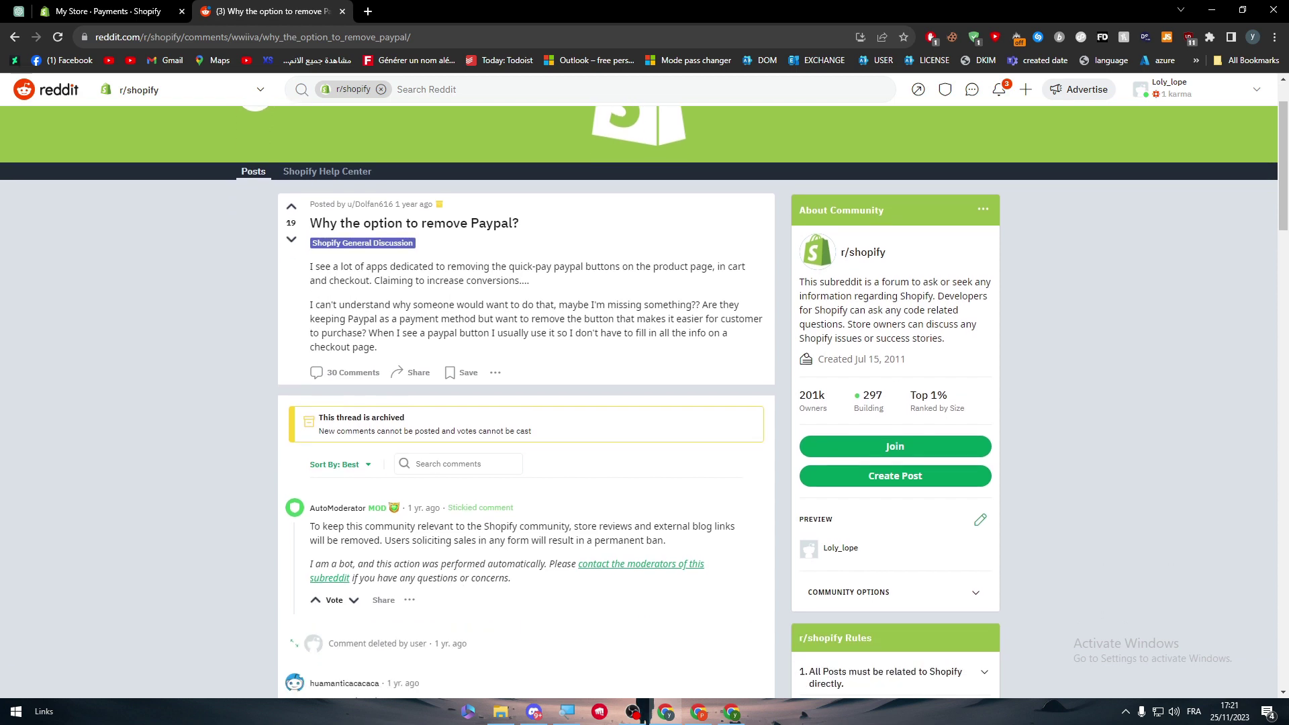